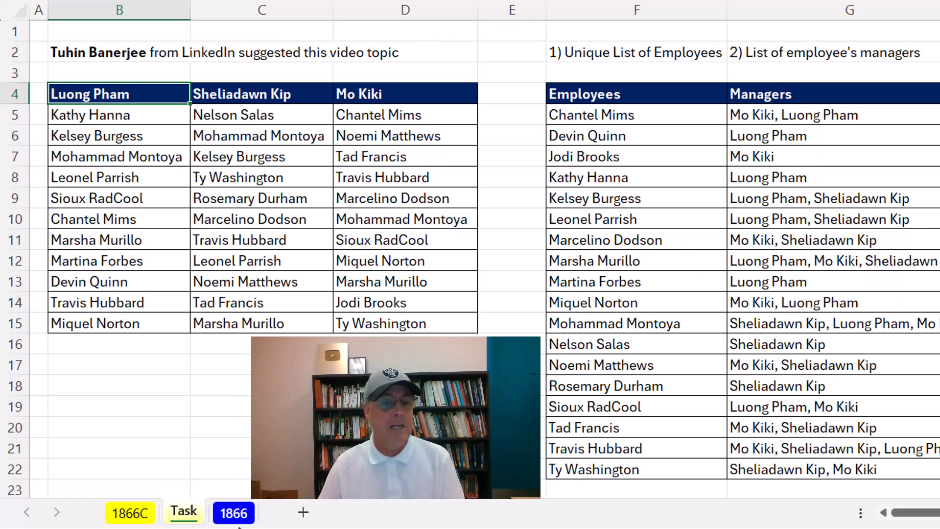
# On the 1866 sheet, enter a UNIQUE formula over the ME table in F7.
pyautogui.click(233, 513)
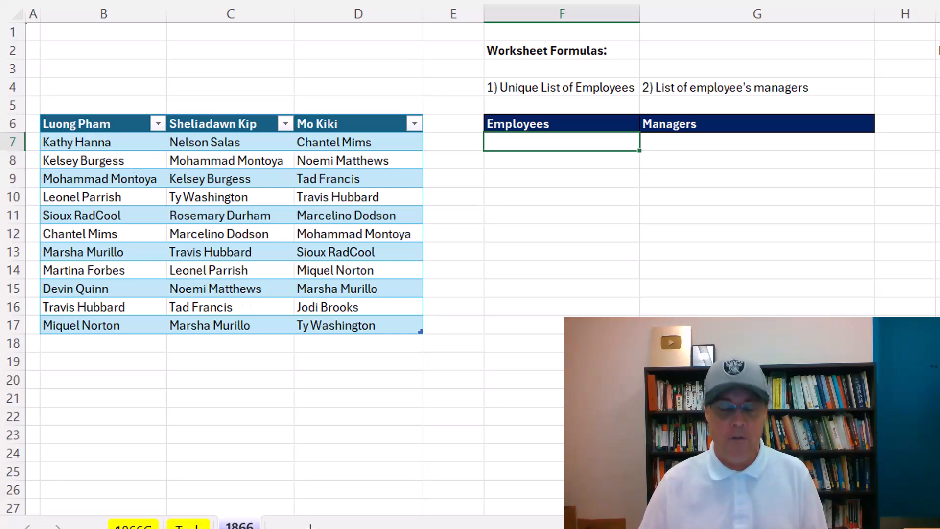
pyautogui.write('uniq')
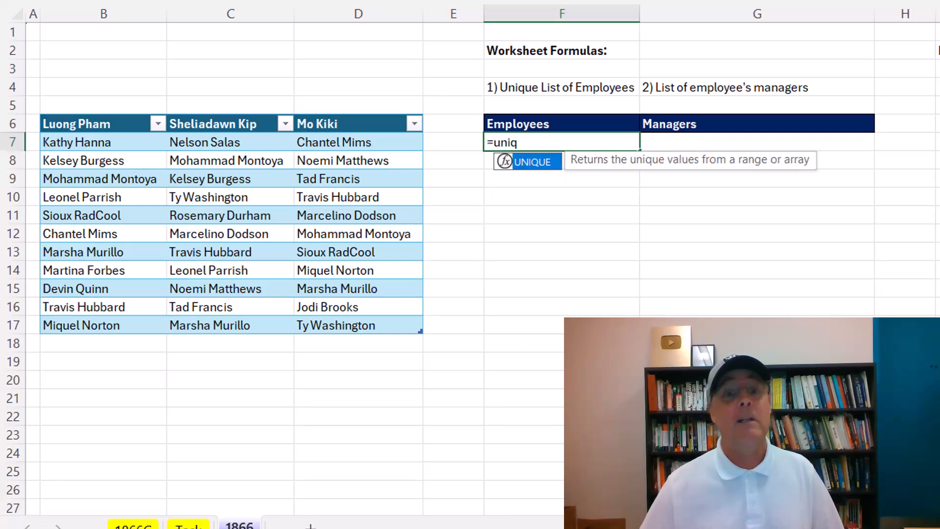
pyautogui.press('Tab')
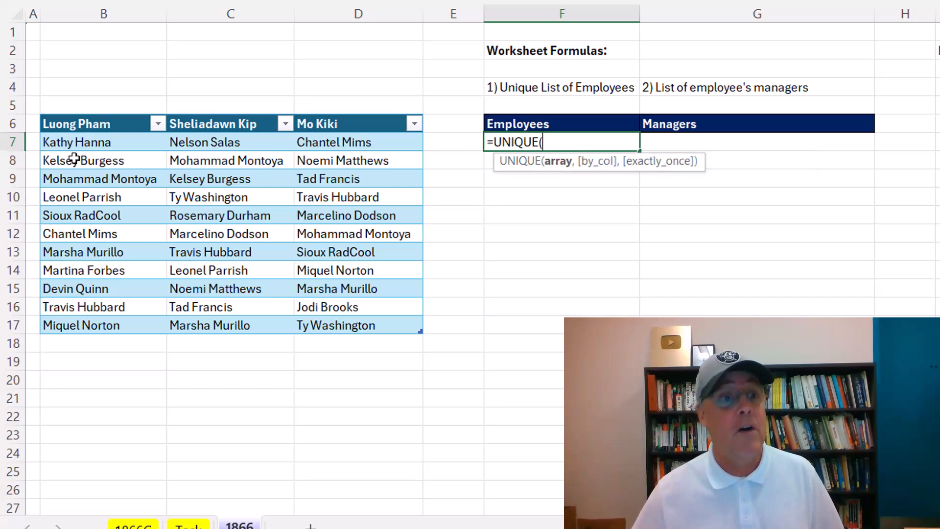
pyautogui.moveTo(77, 142); pyautogui.dragTo(336, 331)
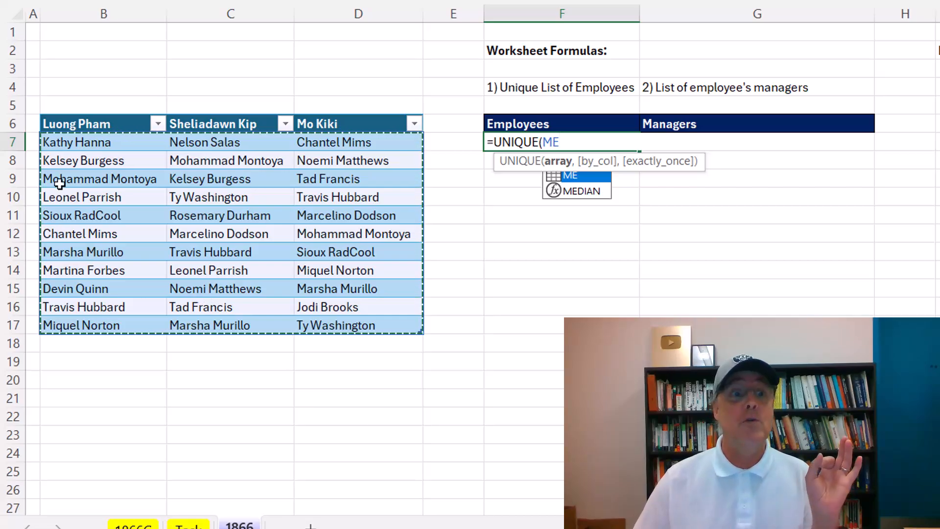
pyautogui.hotkey('ctrl', 'Return')
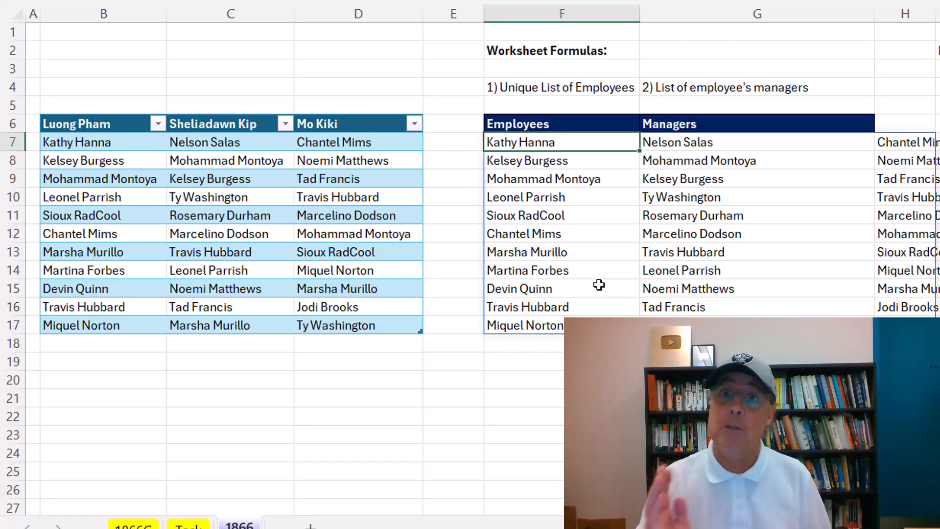
# Wrap the ME reference in TOCOL so F7 reads =UNIQUE(TOCOL(ME)).
pyautogui.press('F2')
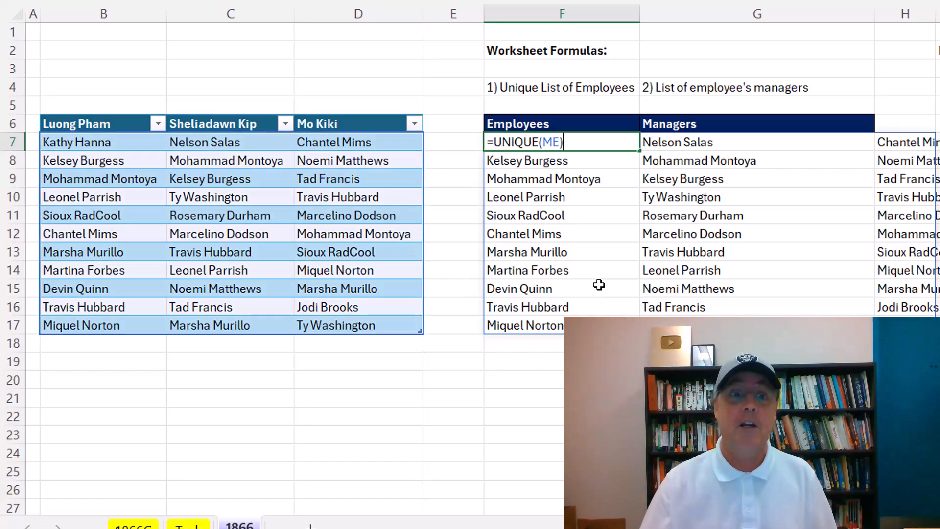
pyautogui.click(544, 143)
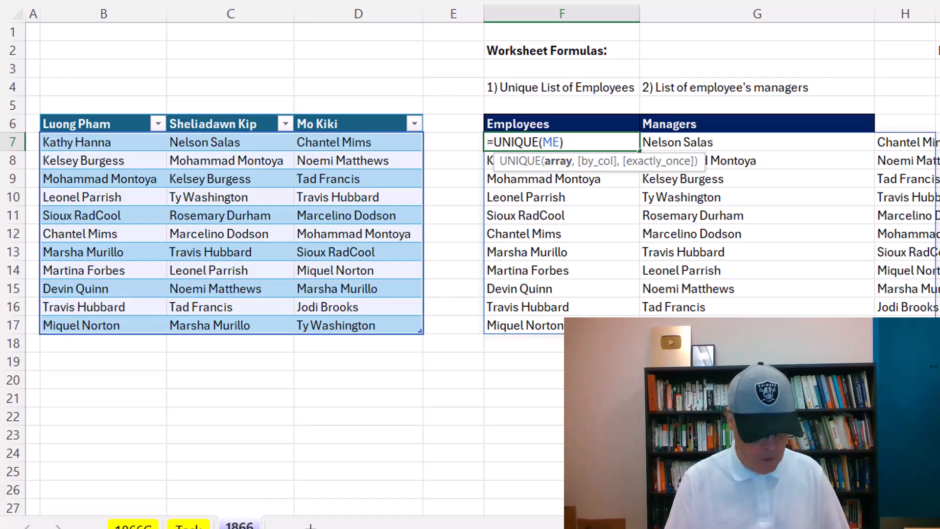
pyautogui.write('TOCOL(')
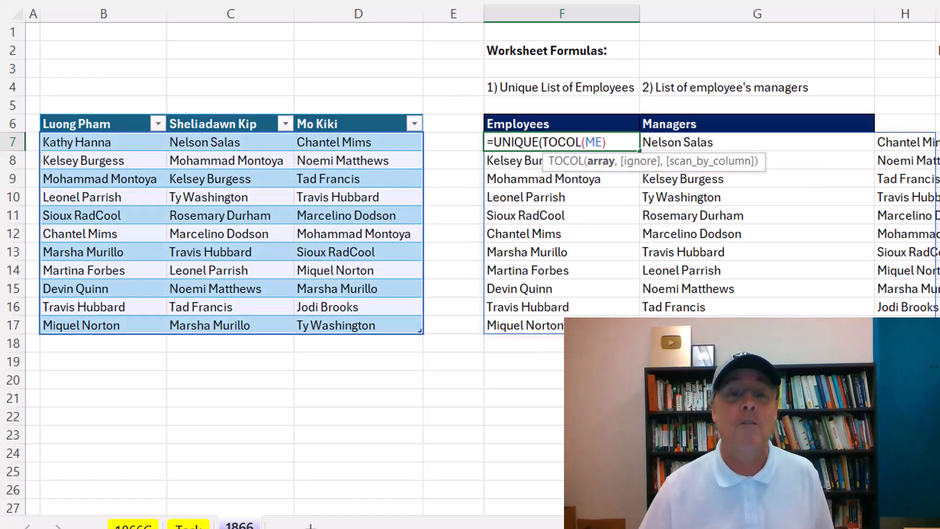
pyautogui.click(621, 147)
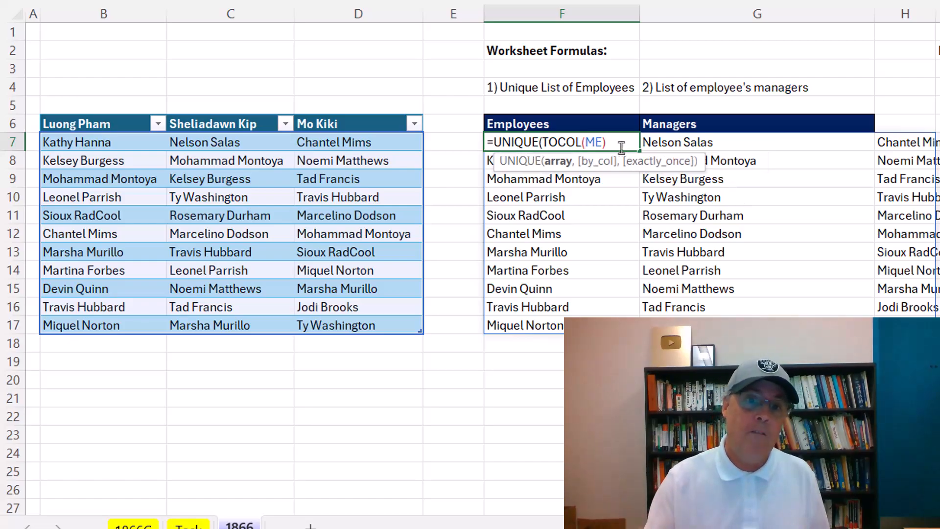
pyautogui.write(')')
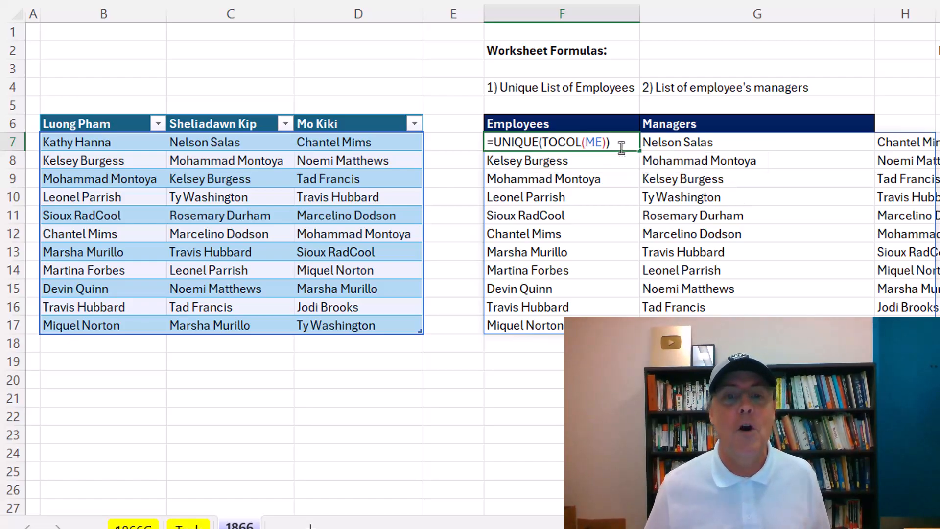
pyautogui.hotkey('ctrl', 'Return')
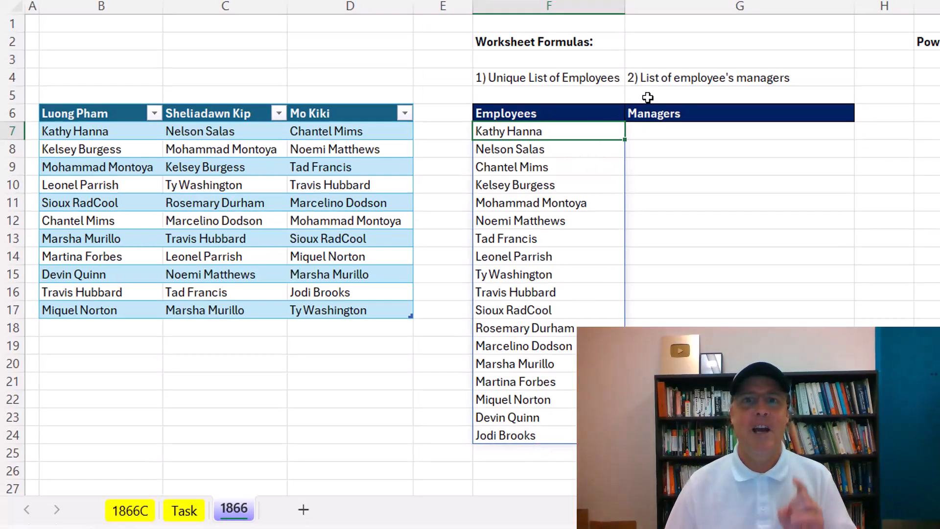
# Enter =ME=F7 in G7 to spill a TRUE/FALSE grid of matches for the first employee.
pyautogui.click(715, 133)
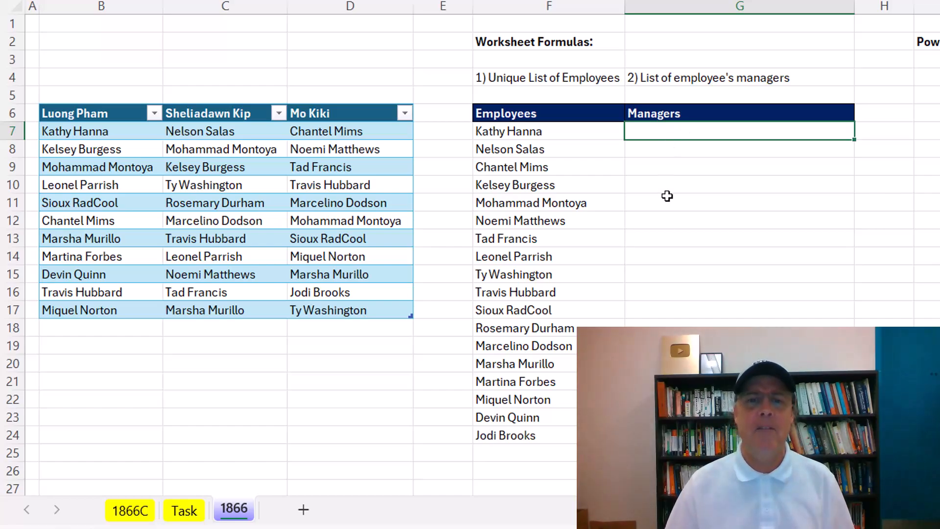
pyautogui.write('=if')
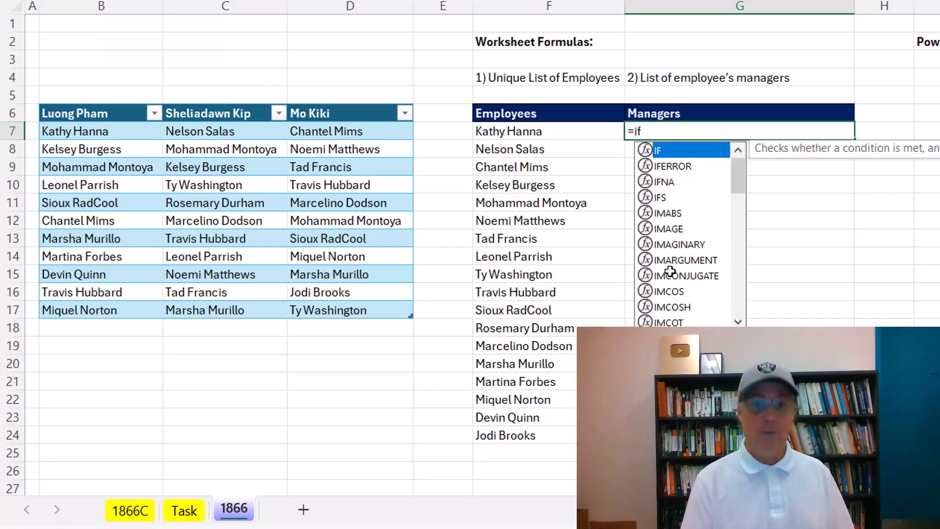
pyautogui.press('Tab')
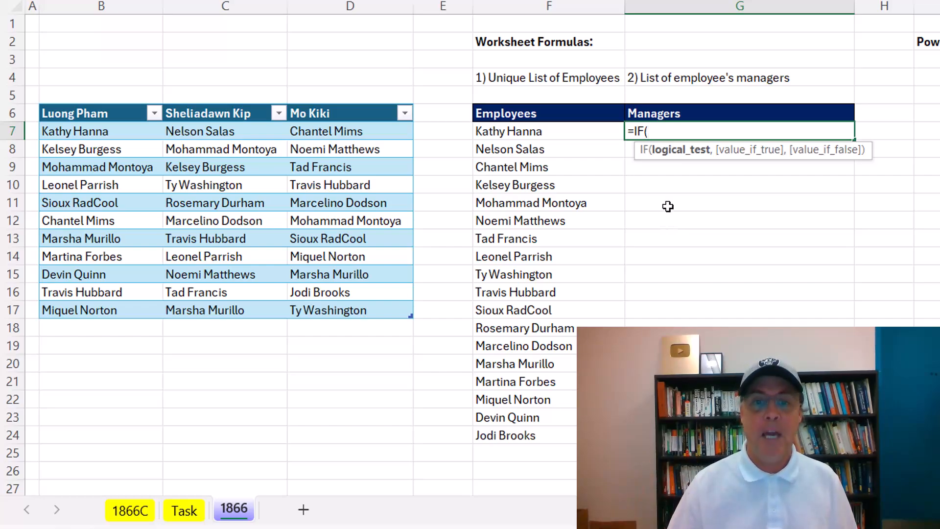
pyautogui.press('Escape')
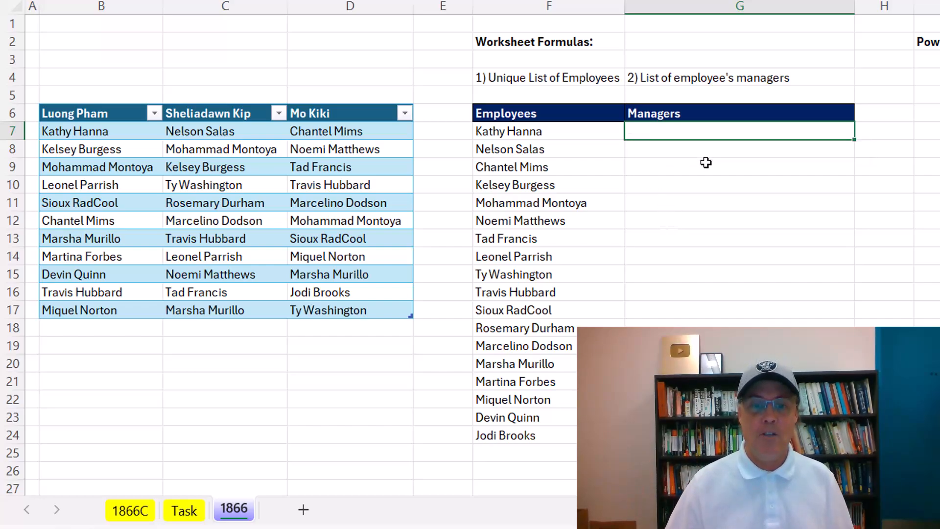
pyautogui.write('=')
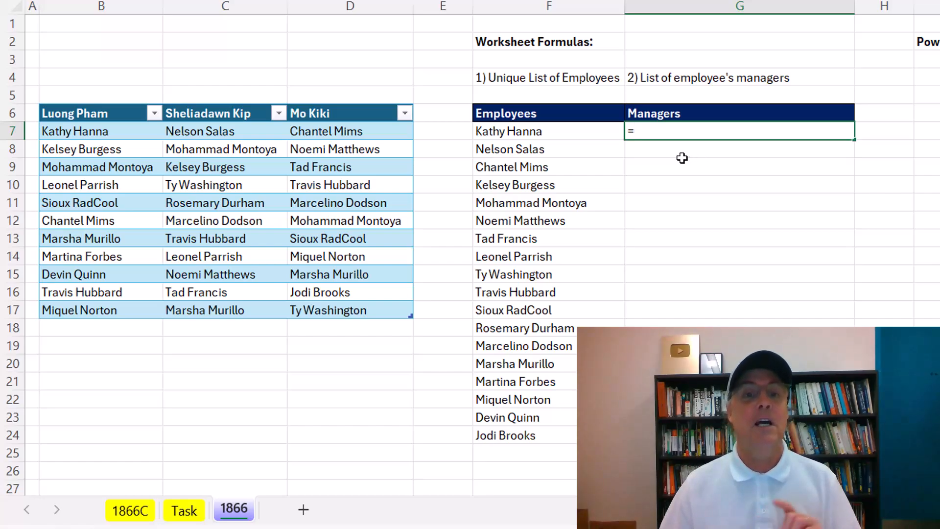
pyautogui.moveTo(82, 130); pyautogui.dragTo(333, 313)
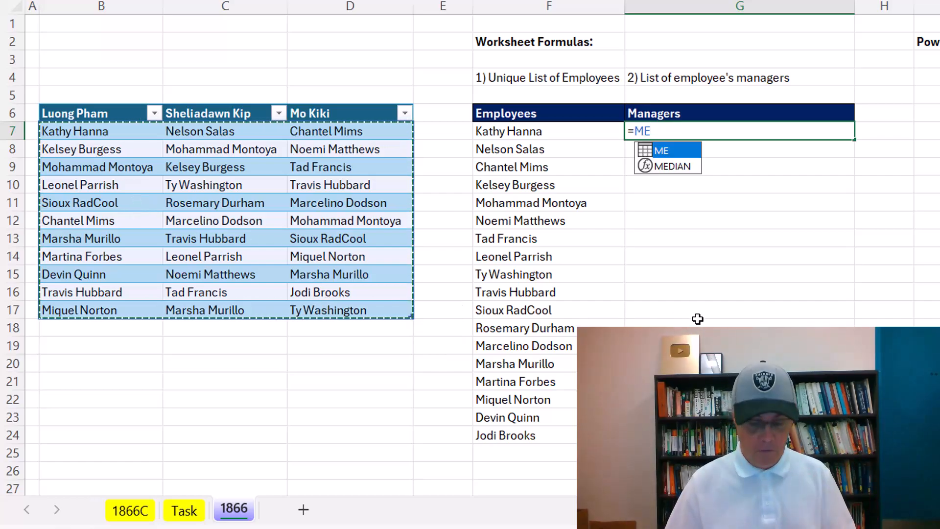
pyautogui.write('=')
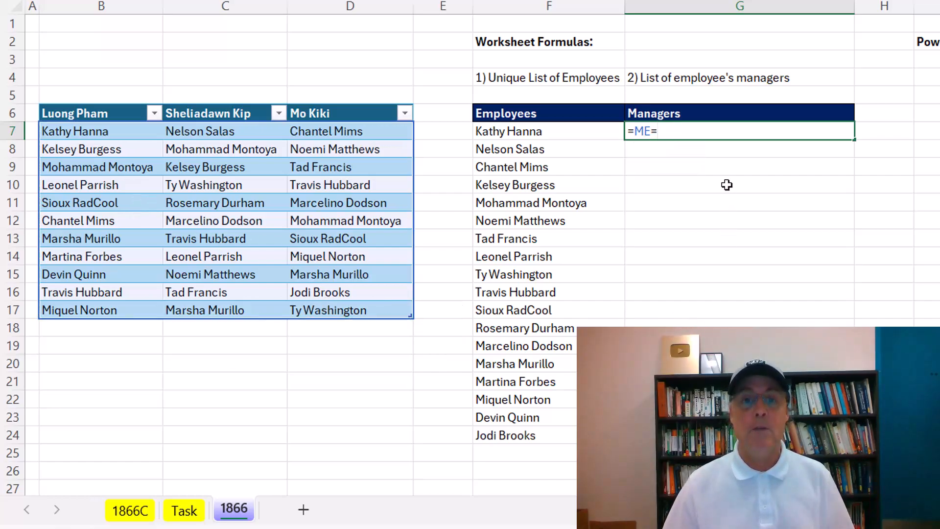
pyautogui.click(523, 131)
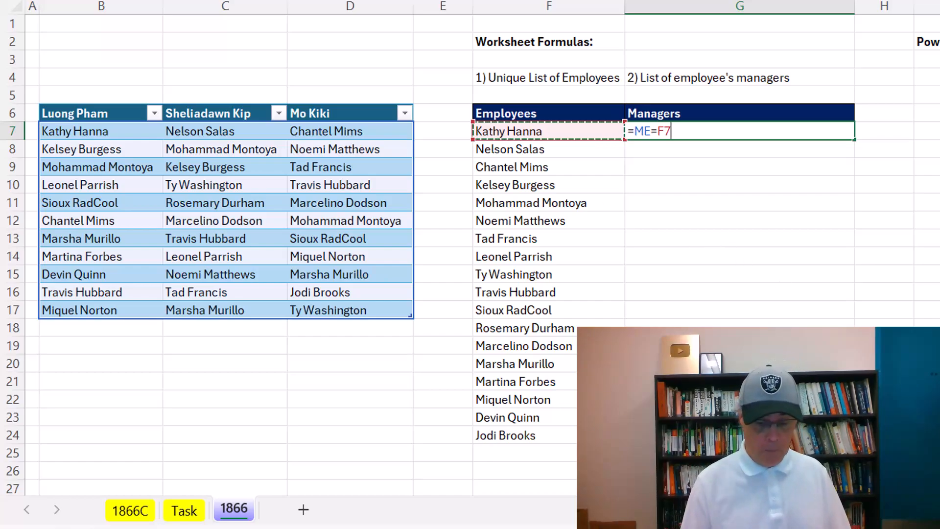
pyautogui.hotkey('ctrl', 'Return')
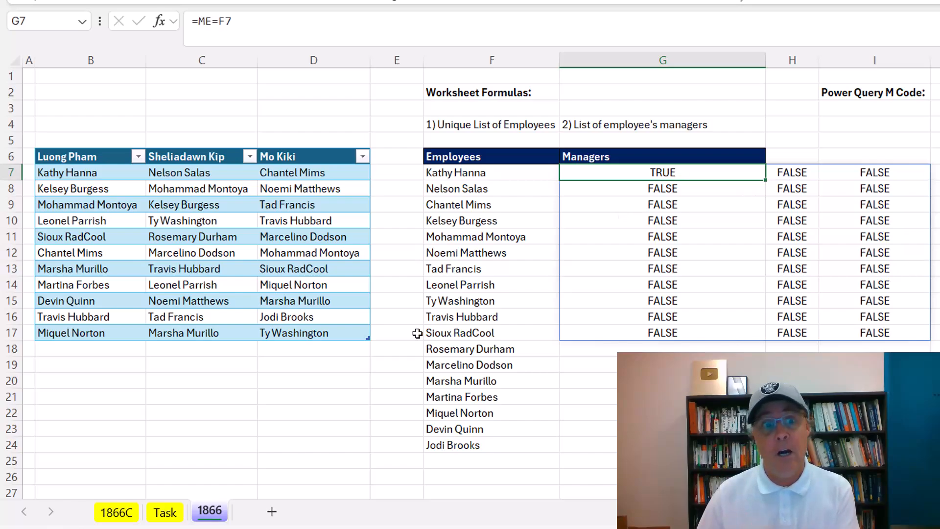
# Rewrite G7 as =IF(ME=F7,ME[#Headers],"") to return the first employee's manager name.
pyautogui.press('F2')
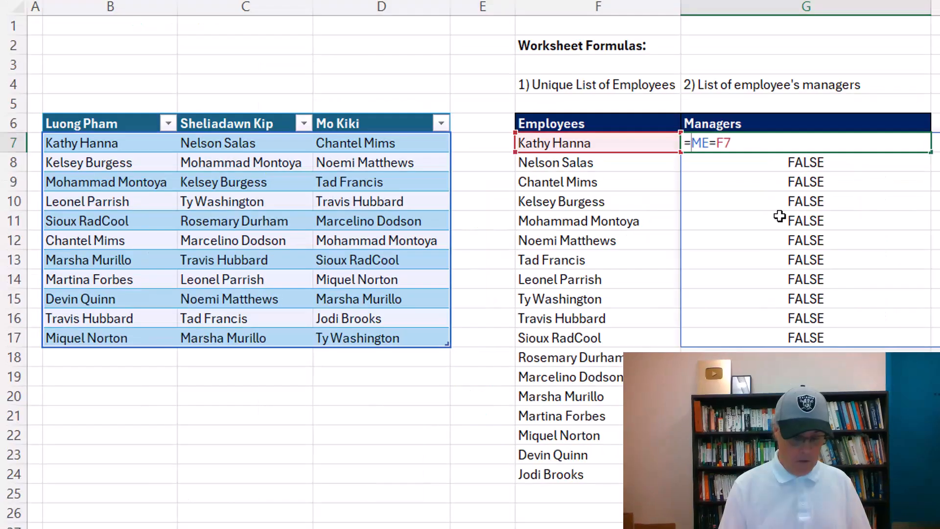
pyautogui.press('Home')
pyautogui.press('Right')
pyautogui.write('IF(')
pyautogui.press('End')
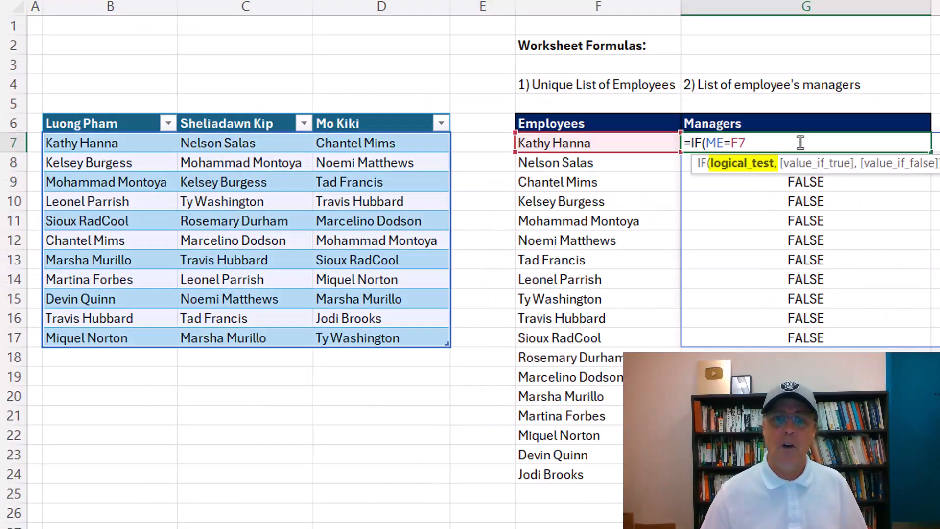
pyautogui.write(',')
pyautogui.moveTo(105, 125); pyautogui.dragTo(355, 126)
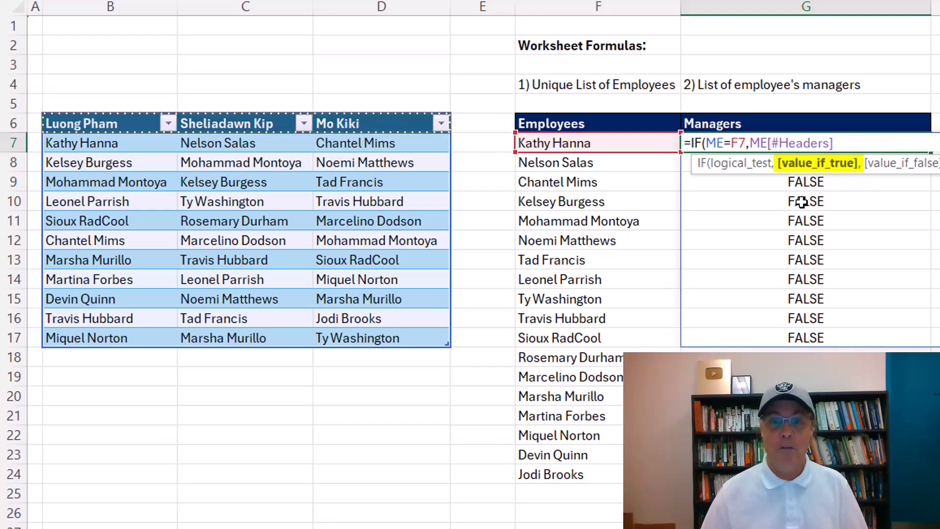
pyautogui.write(',')
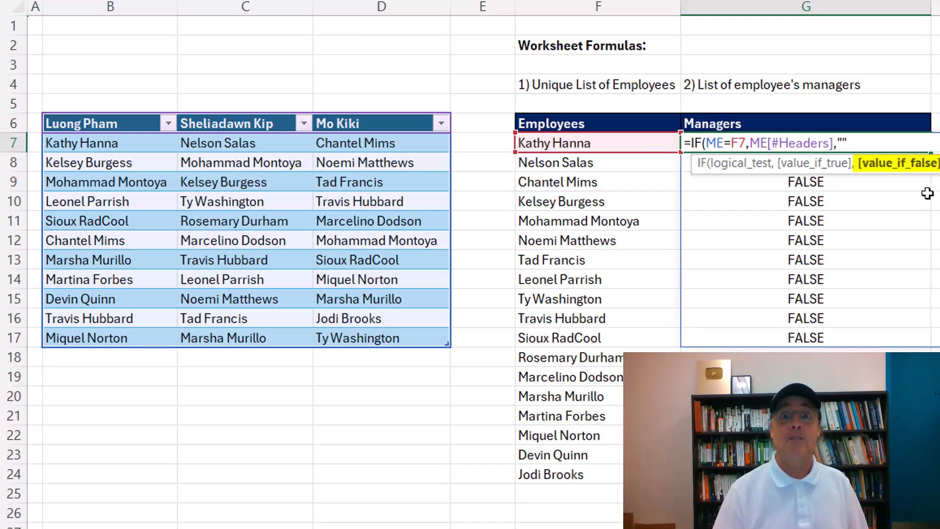
pyautogui.write(')')
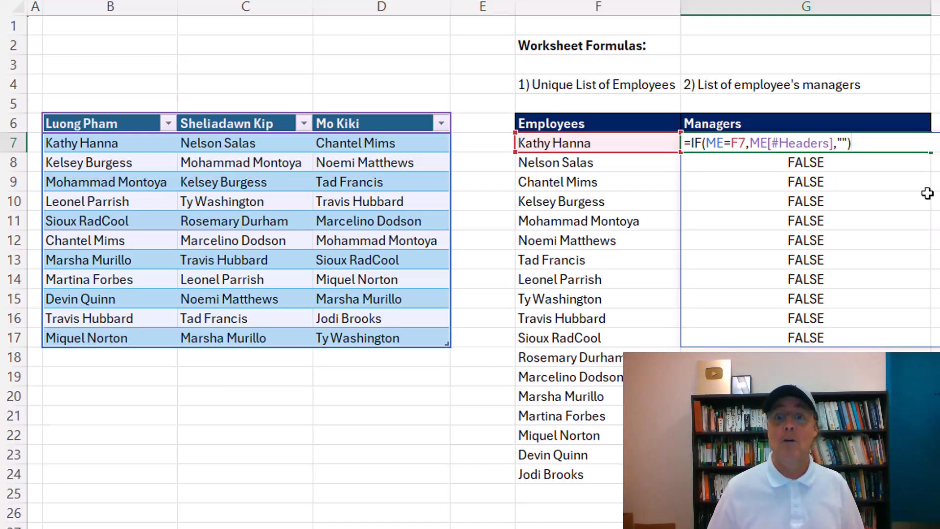
pyautogui.hotkey('ctrl', 'Return')
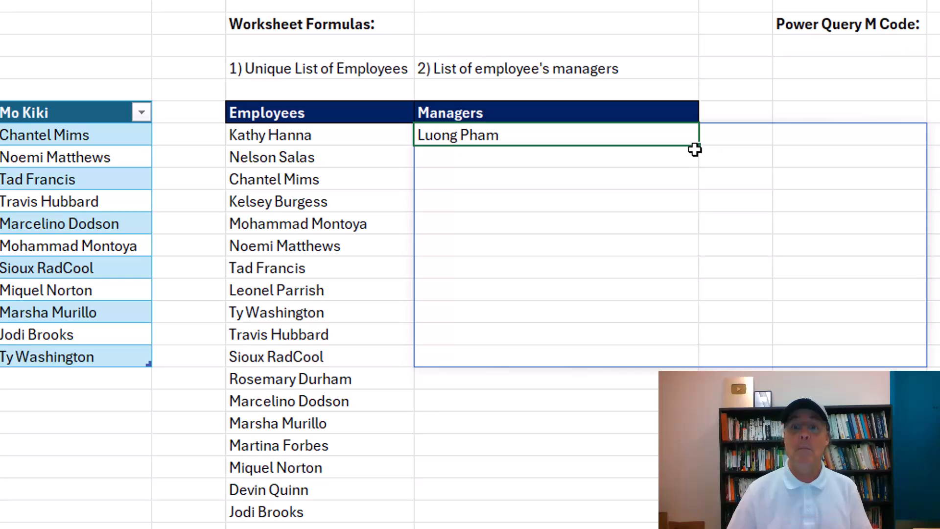
# Undo the two-row fill-down that caused #SPILL! errors and reopen G7's formula.
pyautogui.moveTo(700, 145); pyautogui.dragTo(693, 190)
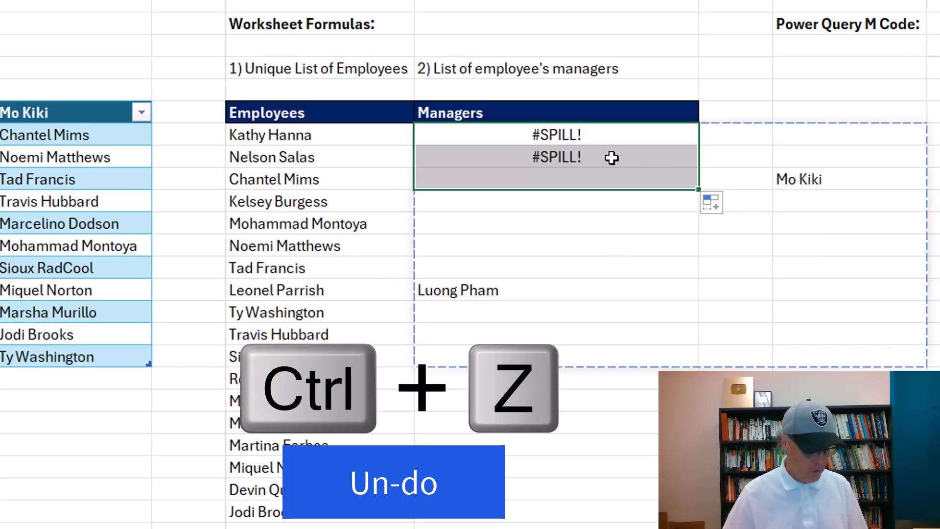
pyautogui.hotkey('ctrl', 'z')
pyautogui.press('F2')
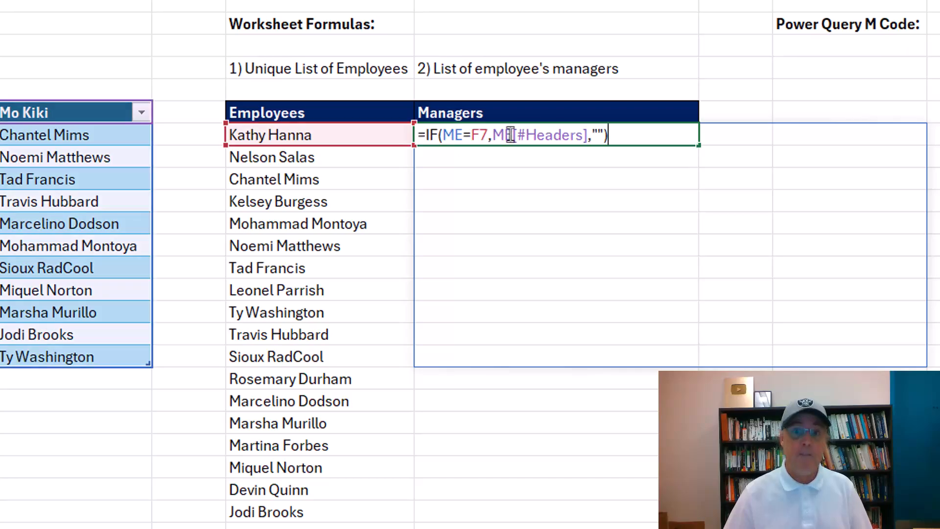
# Wrap G7's IF in TEXTJOIN(", ",,...) and fill it down through row 24.
pyautogui.click(424, 135)
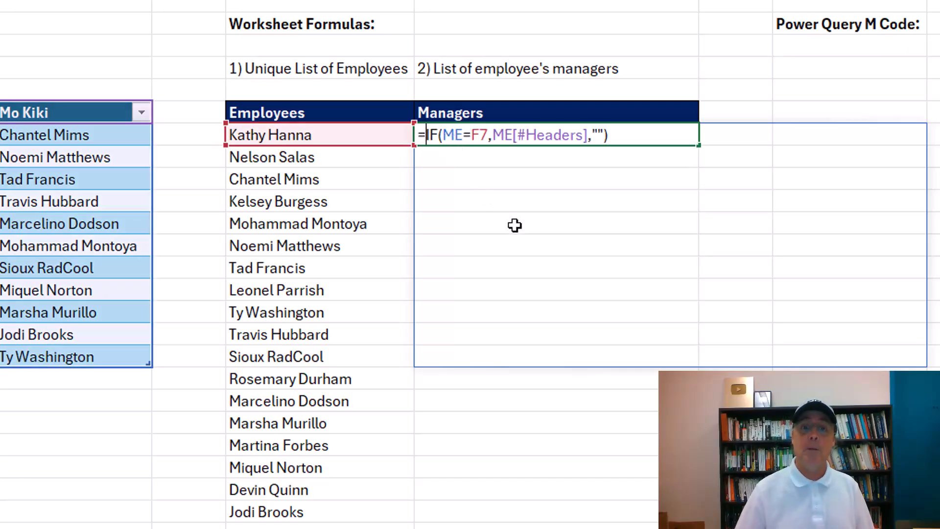
pyautogui.write('textj')
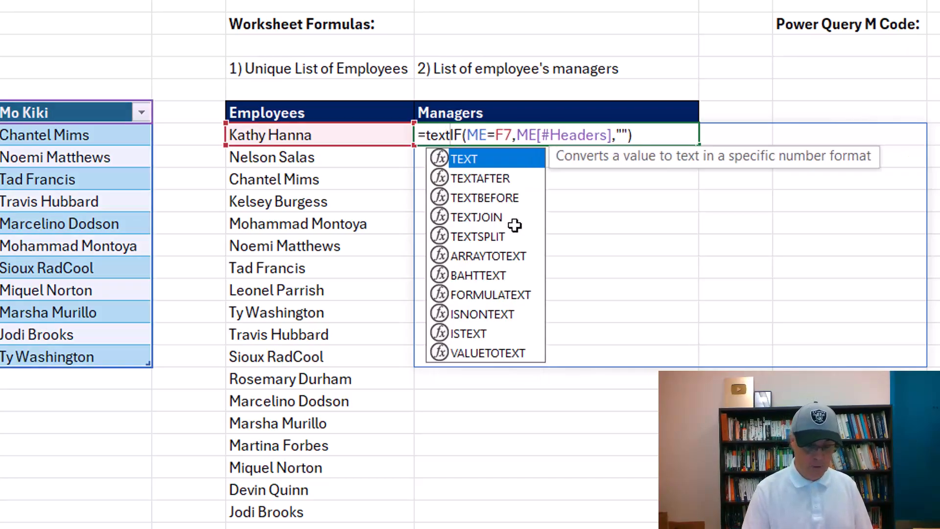
pyautogui.press('Tab')
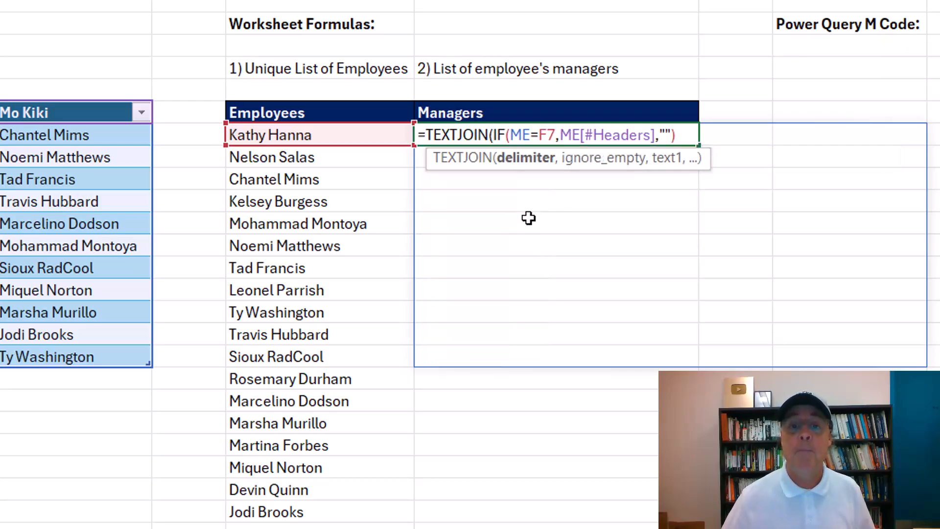
pyautogui.write('"')
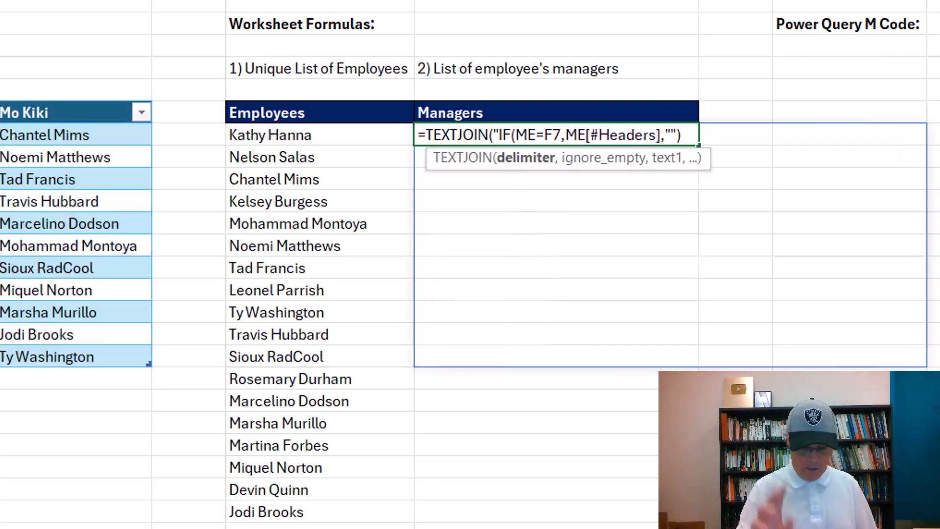
pyautogui.write(', "')
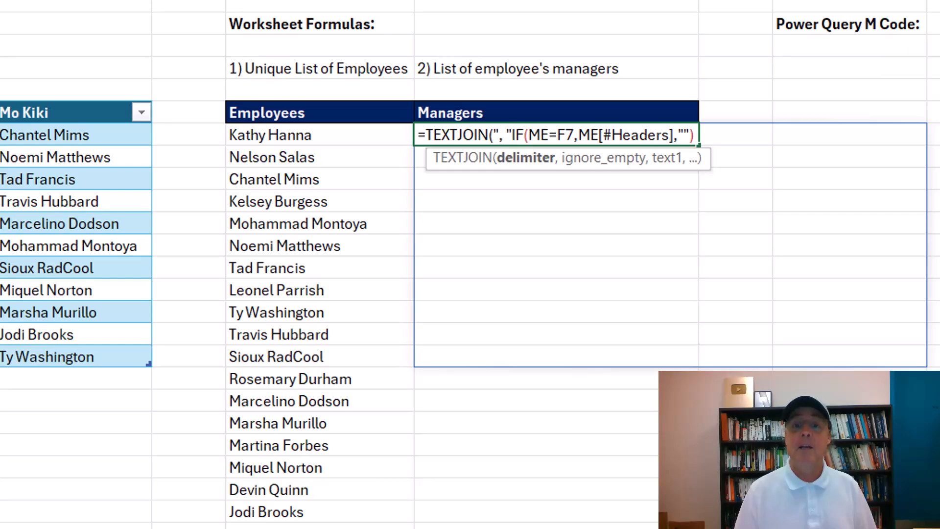
pyautogui.write(',')
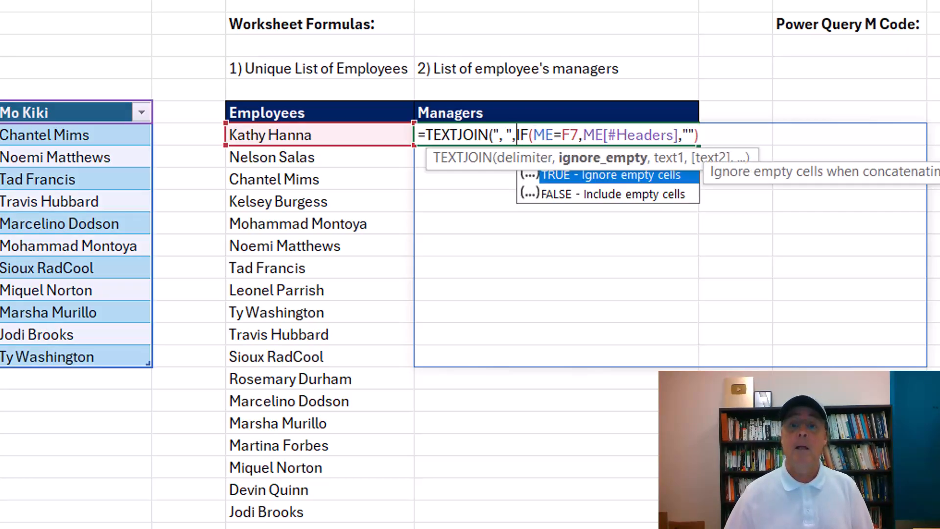
pyautogui.moveTo(747, 149); pyautogui.dragTo(765, 76)
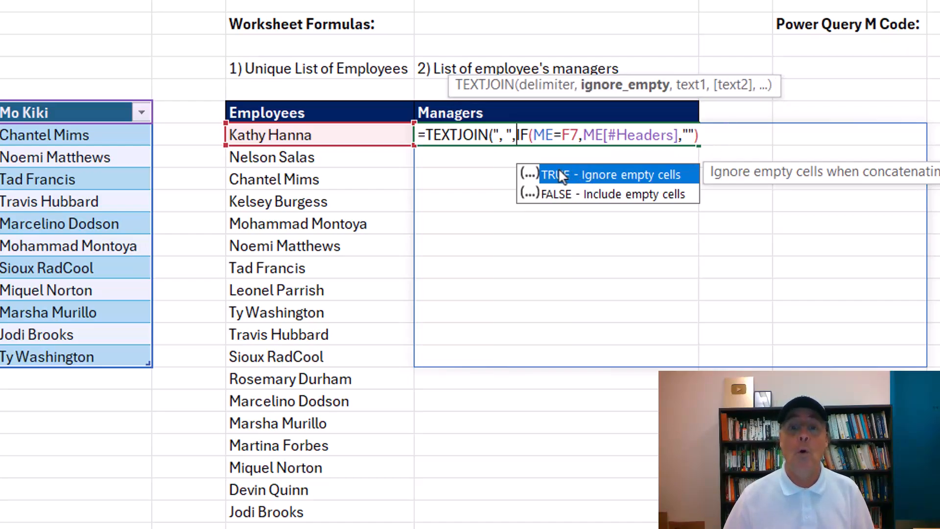
pyautogui.write(',')
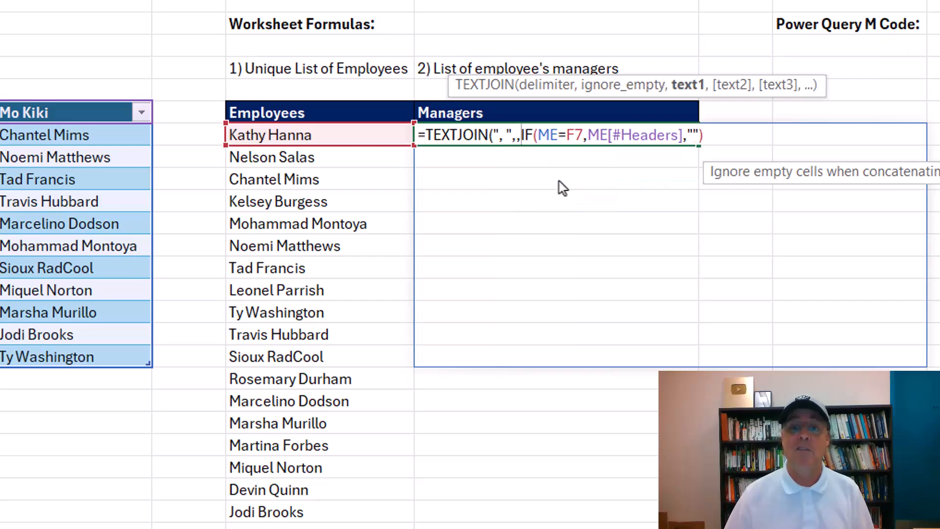
pyautogui.click(713, 139)
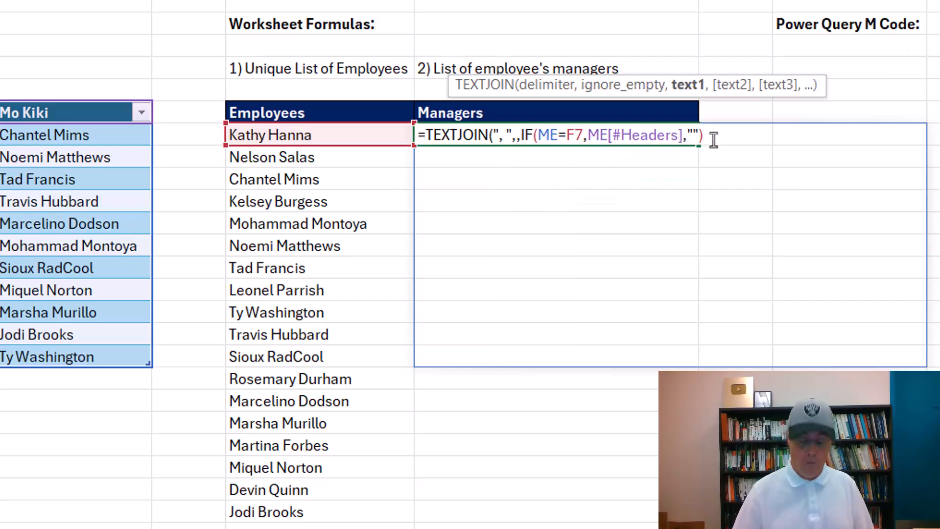
pyautogui.hotkey('ctrl', 'Return')
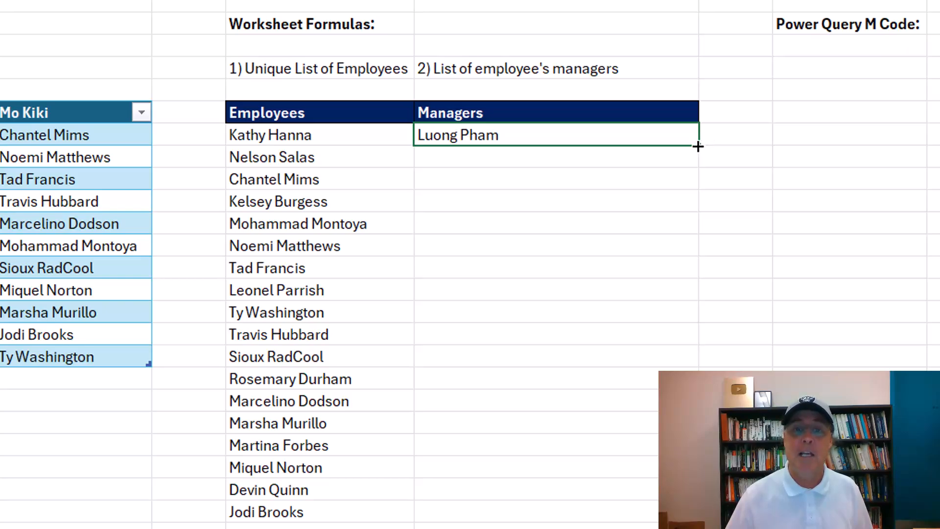
pyautogui.doubleClick(698, 145)
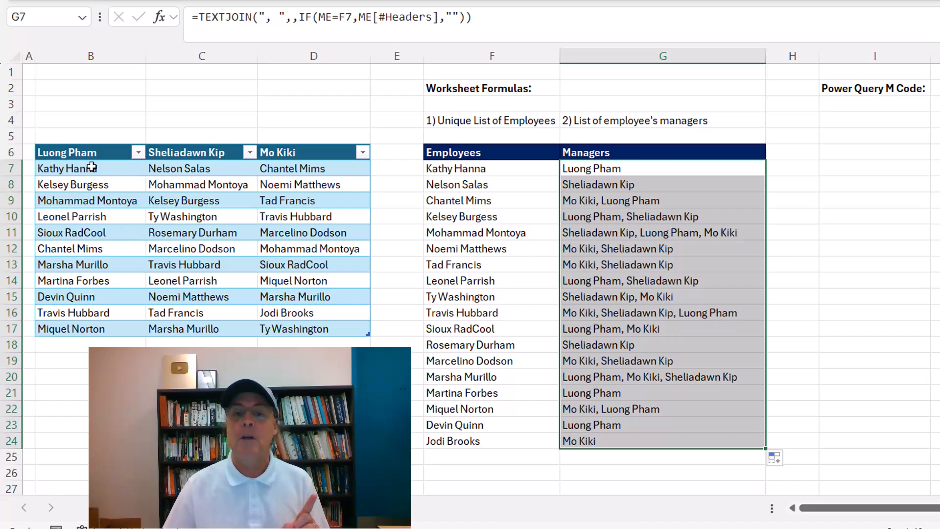
pyautogui.click(488, 201)
# Check an employee's Managers formula, then view the Amazon search results for m code.
pyautogui.click(615, 203)
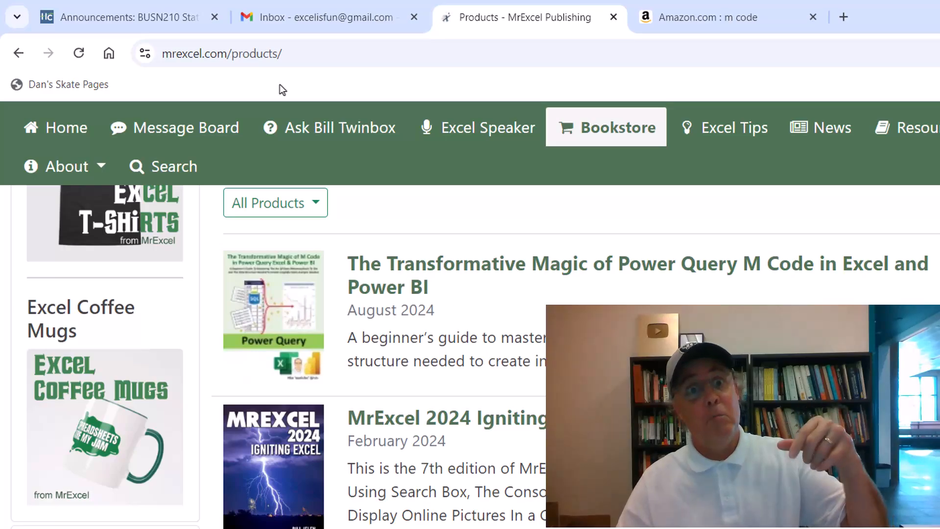
pyautogui.click(751, 19)
pyautogui.click(525, 203)
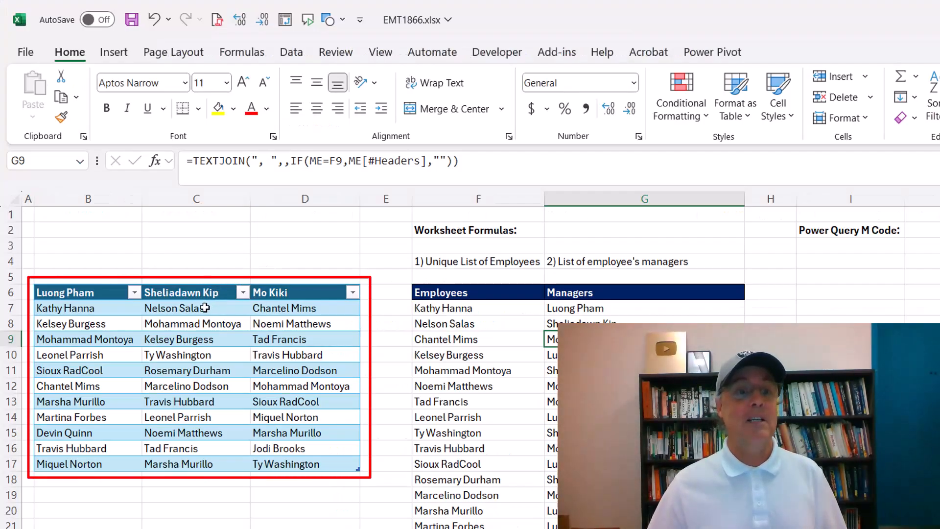
# Send the ME manager table into Power Query using From Table/Range.
pyautogui.click(205, 308)
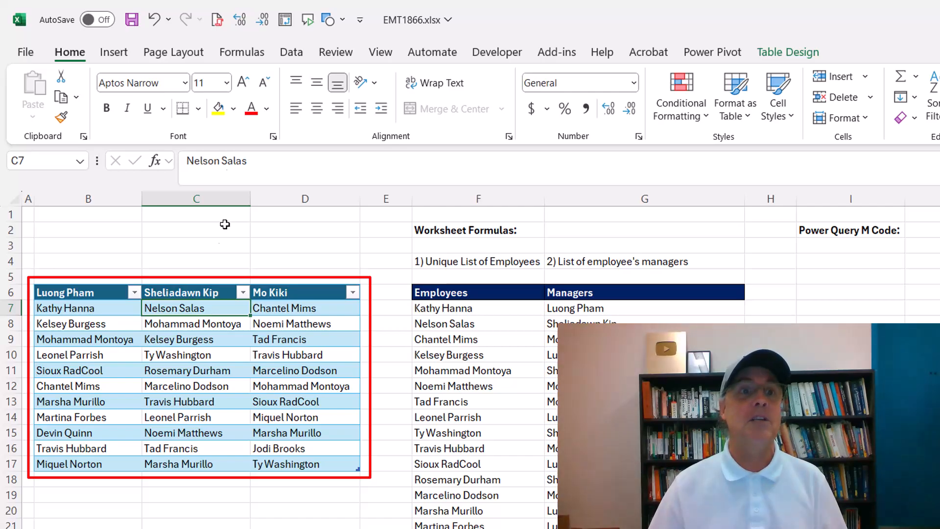
pyautogui.click(293, 53)
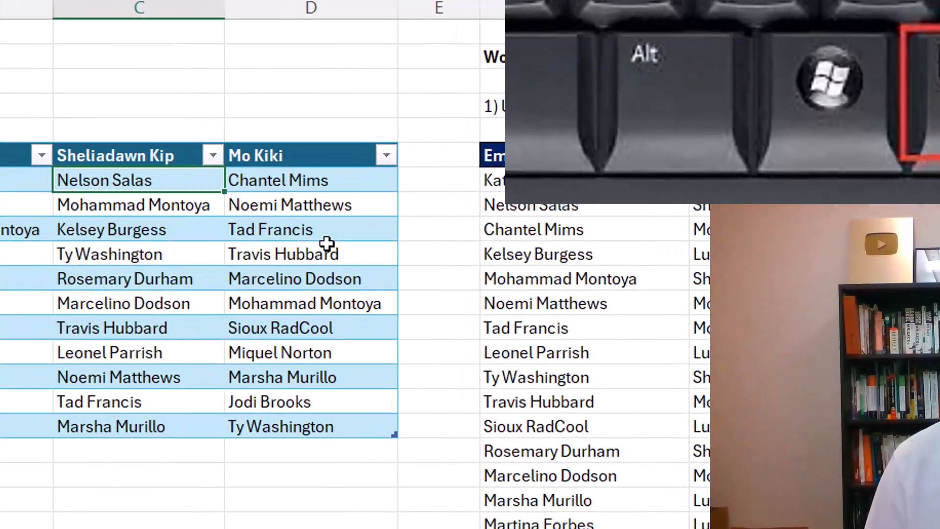
pyautogui.press('Menu')
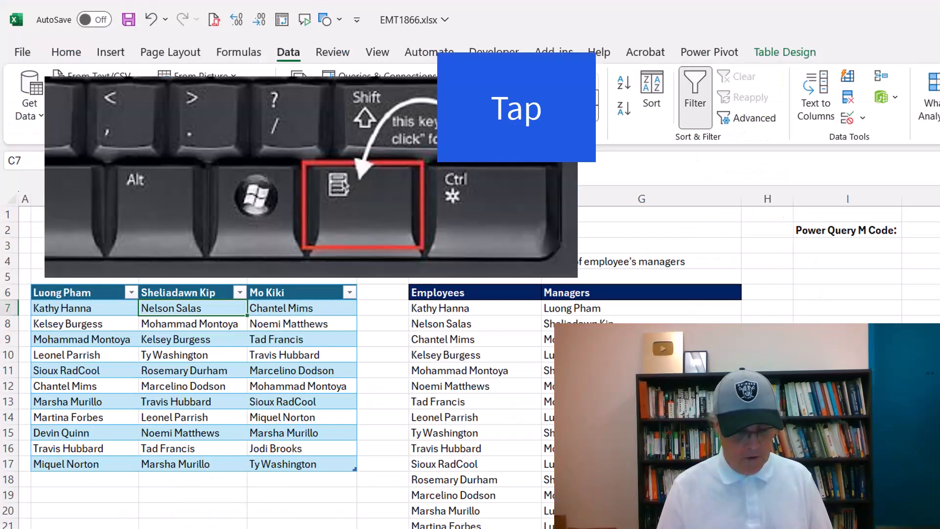
pyautogui.press('g')
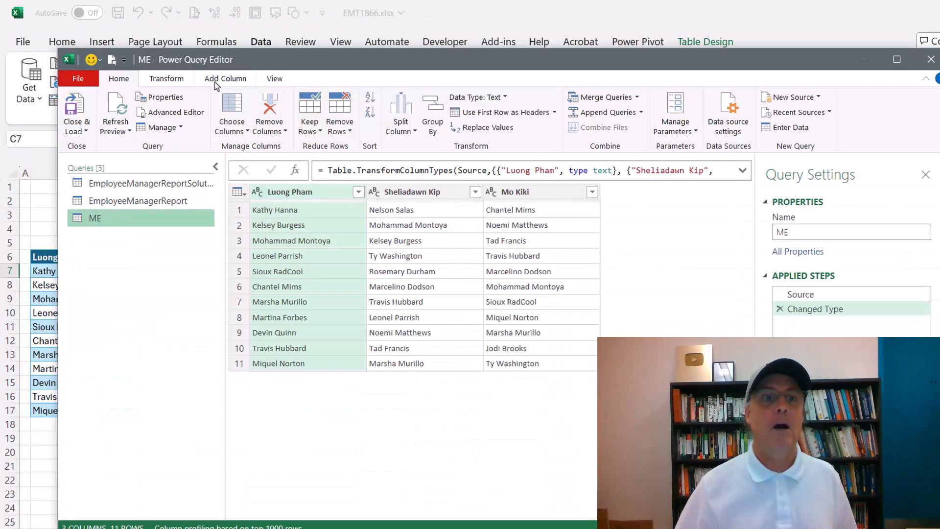
# Rename the query to Manager-EmployeeReport.
pyautogui.moveTo(845, 237); pyautogui.dragTo(730, 222)
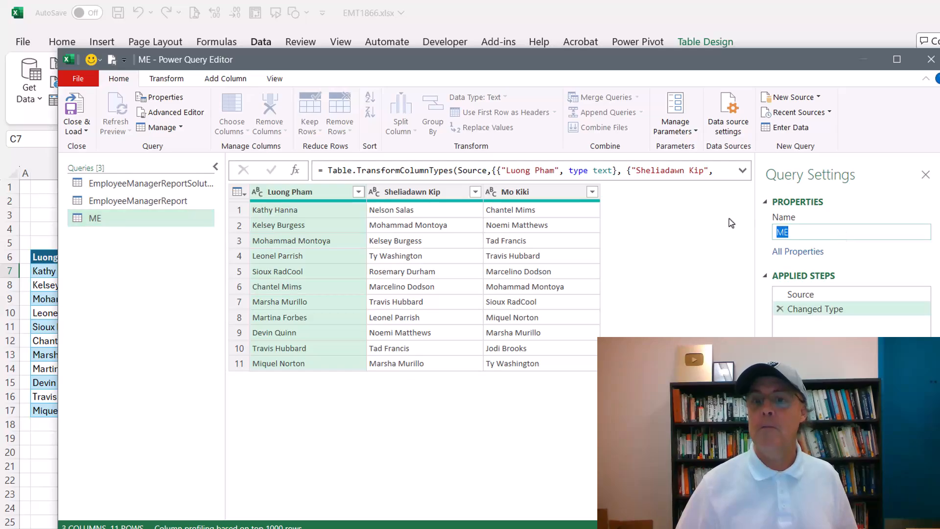
pyautogui.write('Manager-EmployeeReport')
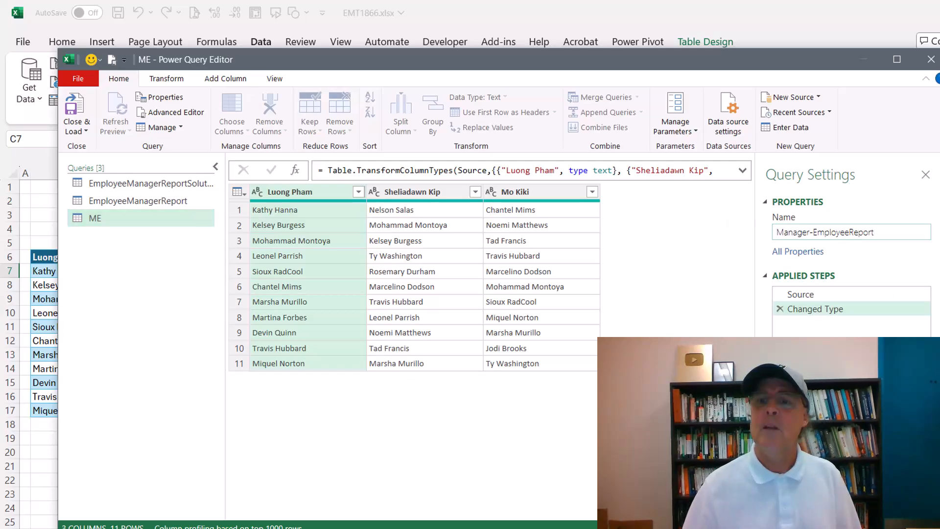
pyautogui.press('Return')
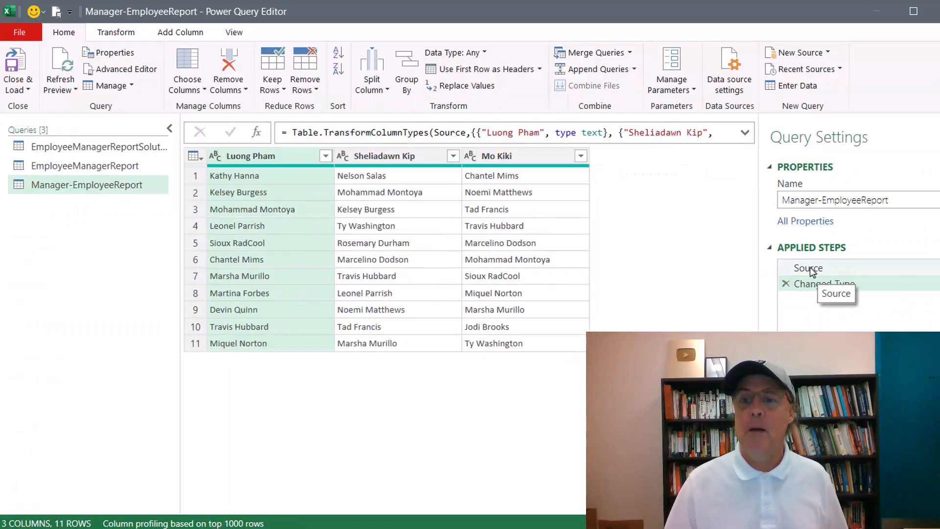
# Delete the automatic Changed Type step, leaving only Source.
pyautogui.click(809, 269)
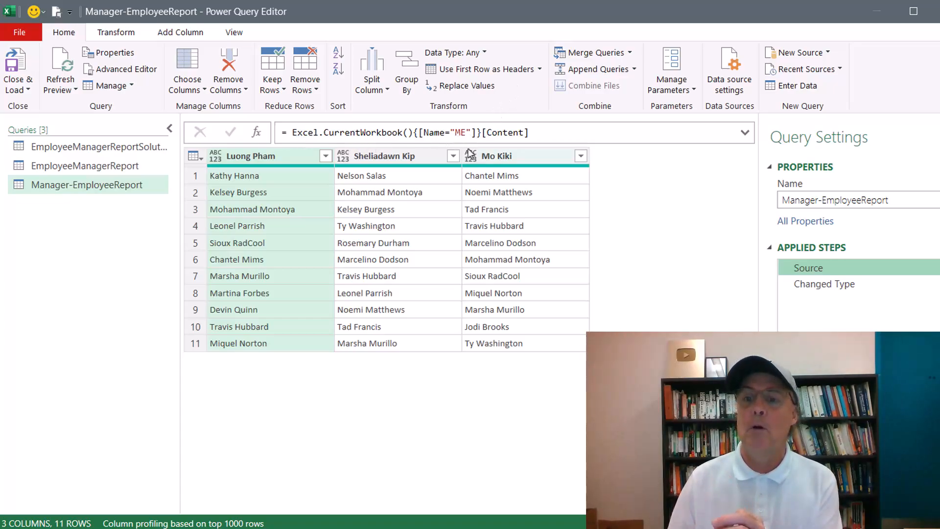
pyautogui.click(798, 284)
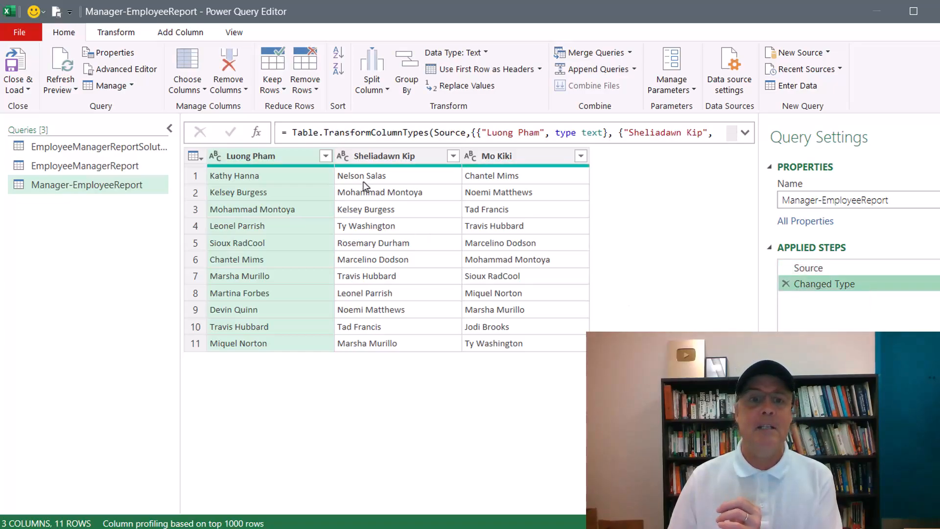
pyautogui.click(786, 284)
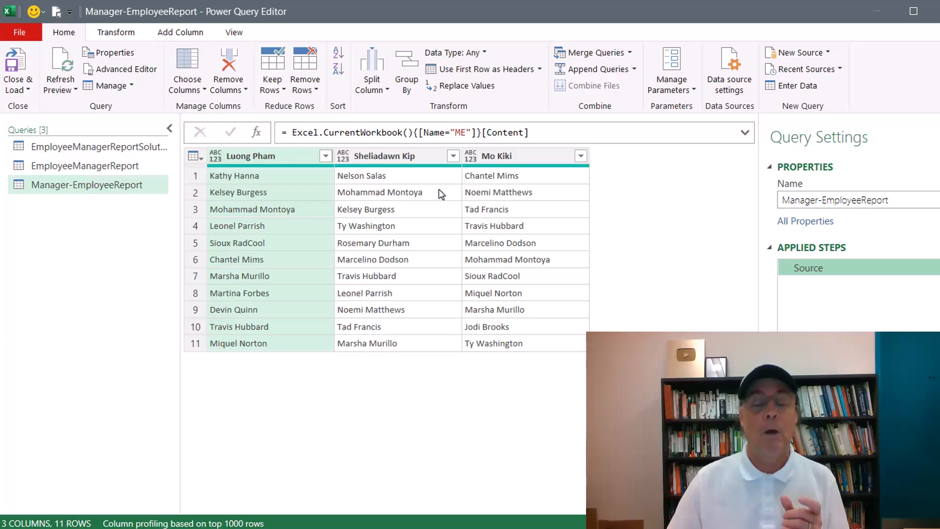
# Unpivot the three manager columns into Attribute and Value rows.
pyautogui.click(299, 155)
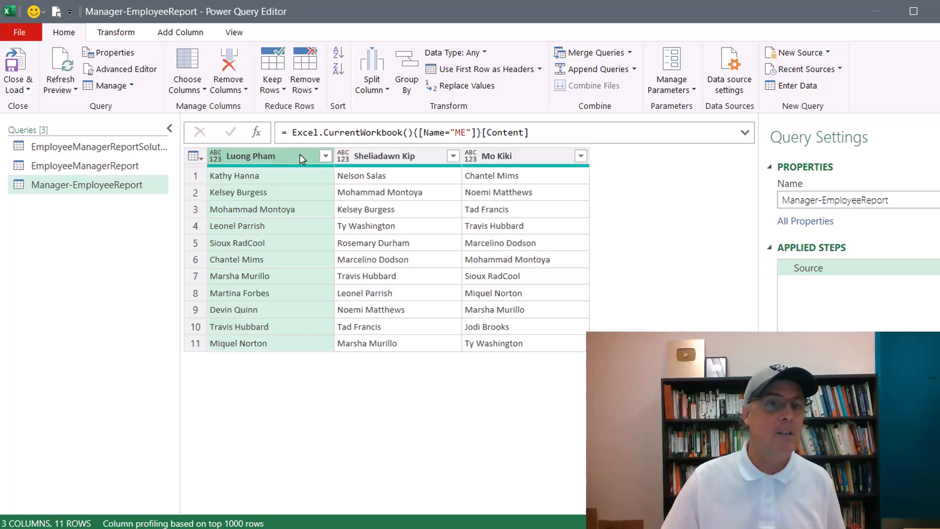
pyautogui.keyDown('shift'); pyautogui.click(546, 156); pyautogui.keyUp('shift')
pyautogui.rightClick(543, 157)
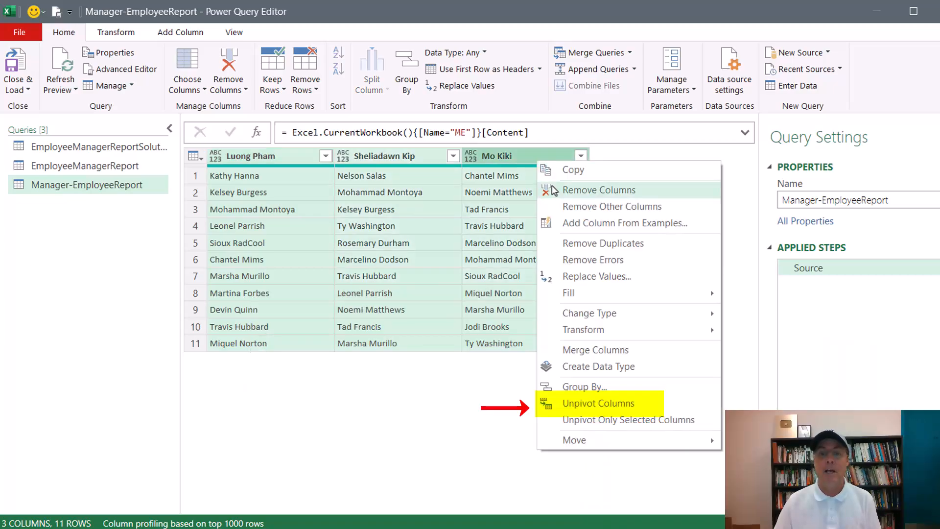
pyautogui.click(616, 406)
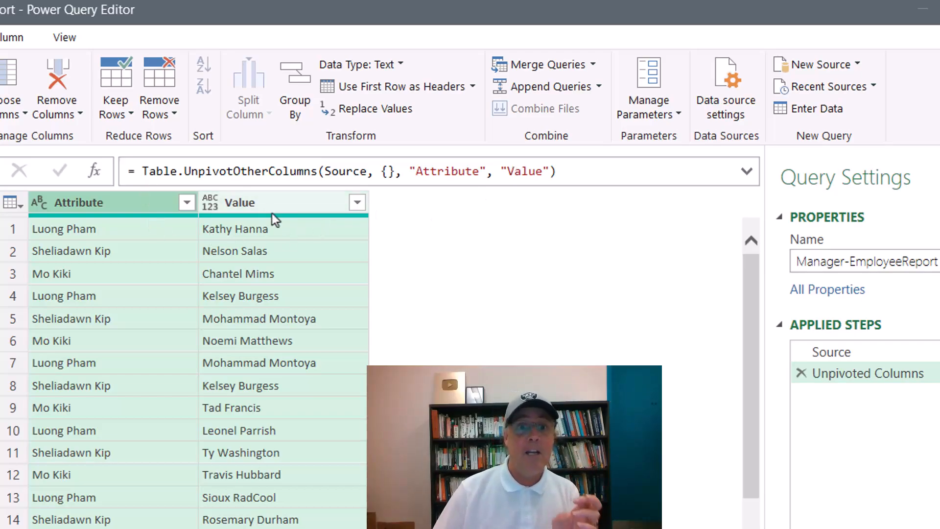
# Change "Value" to "Employee" in the Table.UnpivotOtherColumns formula and select that column.
pyautogui.moveTo(507, 171); pyautogui.dragTo(544, 171)
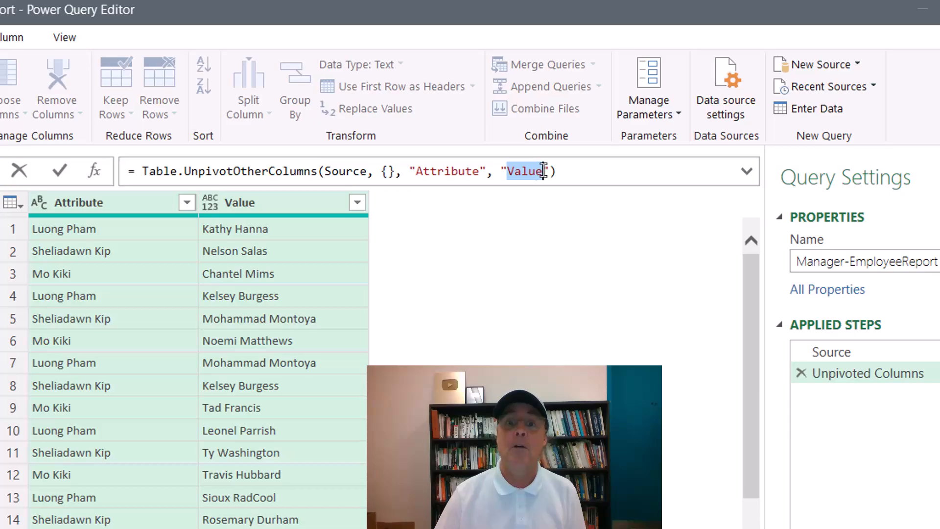
pyautogui.write('Employe')
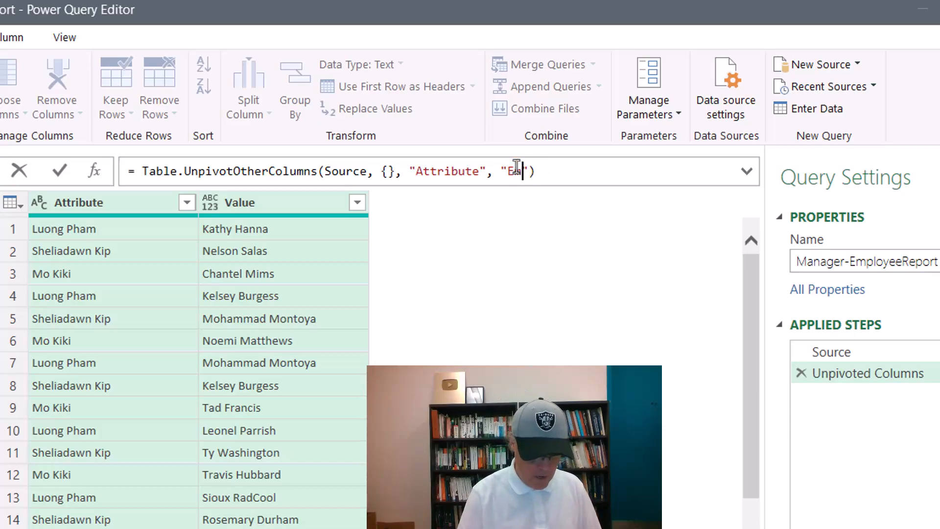
pyautogui.write('e')
pyautogui.press('Return')
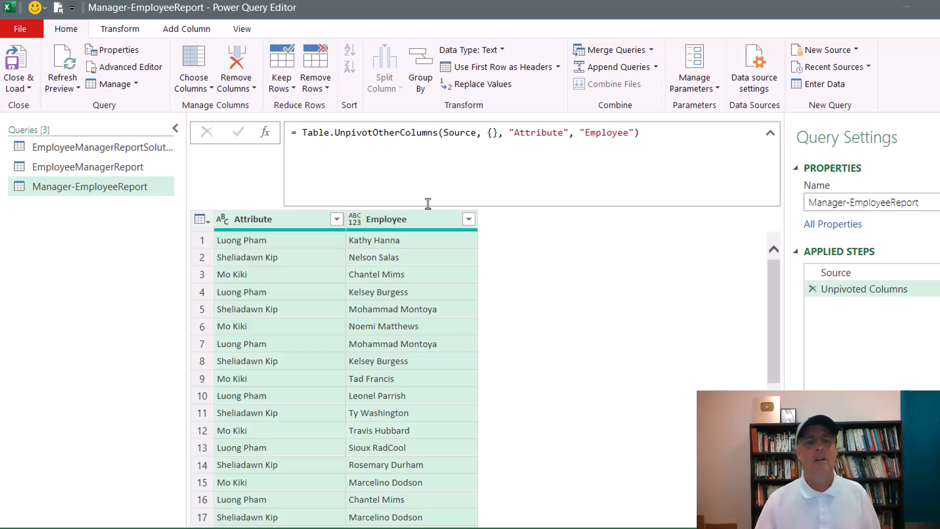
pyautogui.click(410, 224)
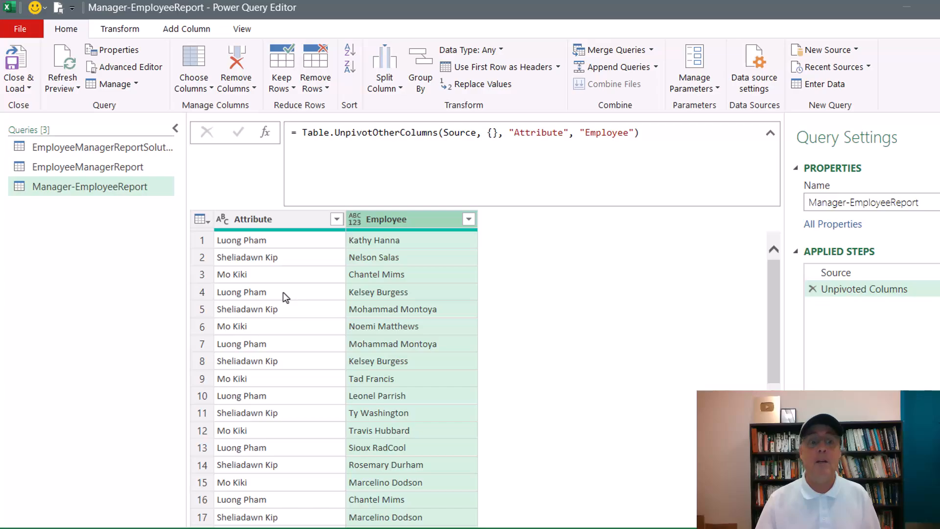
# Group by Employee into a new Manager column using the All Rows operation.
pyautogui.rightClick(420, 221)
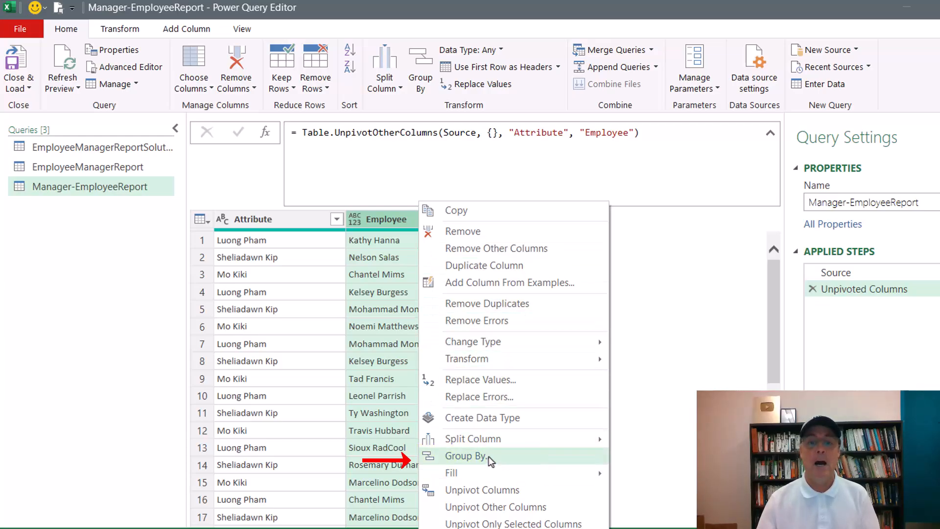
pyautogui.click(465, 456)
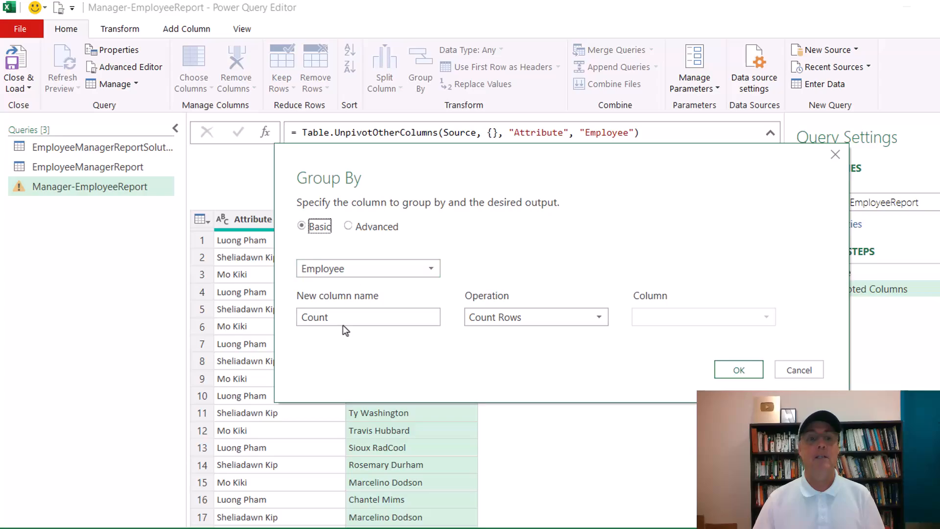
pyautogui.press('Tab')
pyautogui.press('Tab')
pyautogui.write('Manager')
pyautogui.click(501, 323)
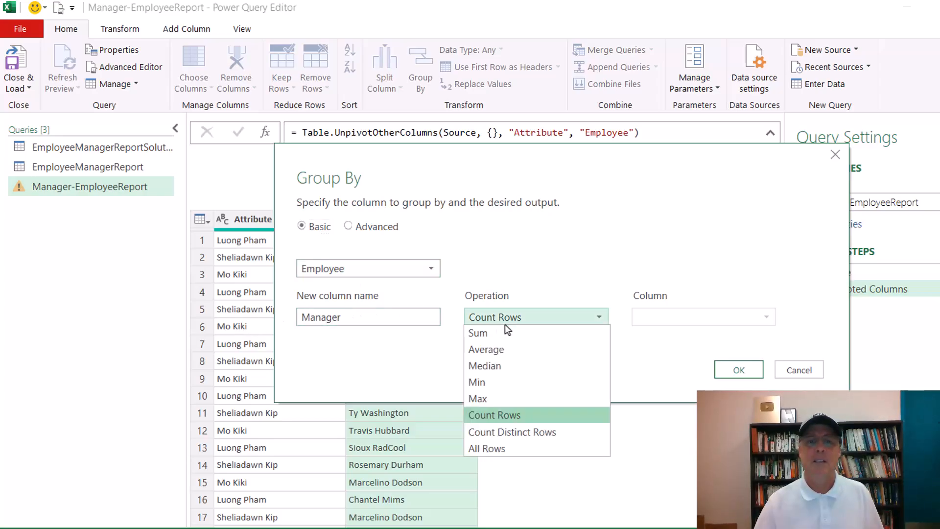
pyautogui.click(488, 447)
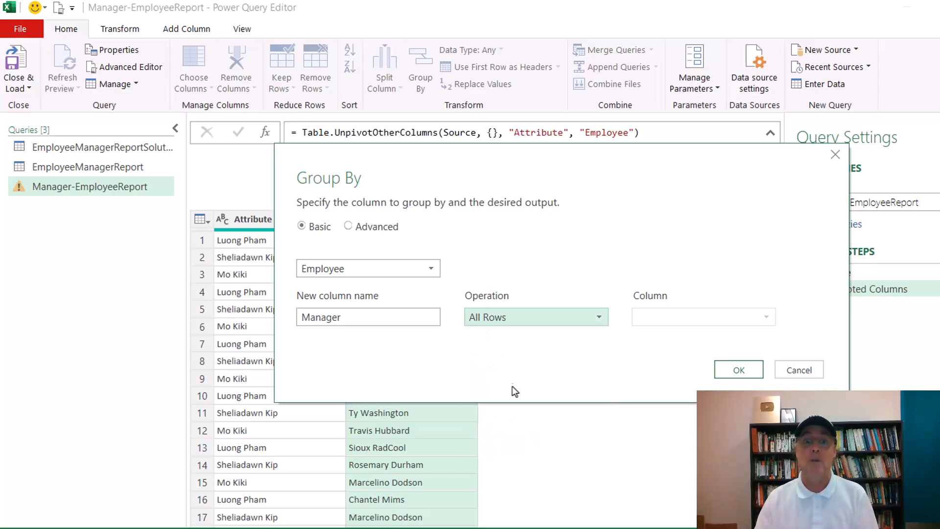
pyautogui.click(734, 371)
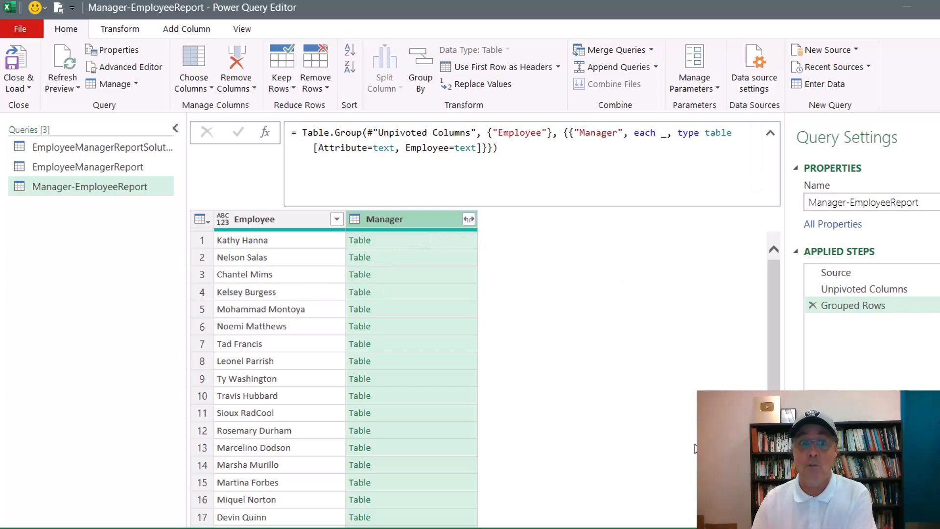
# Preview row 3's nested Manager table and inspect the step reference in Table.Group.
pyautogui.click(446, 277)
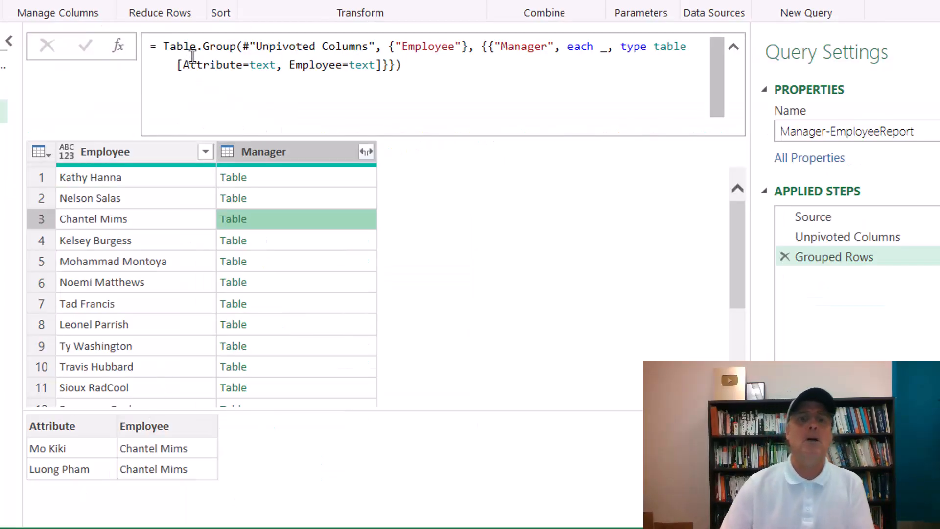
pyautogui.moveTo(245, 47); pyautogui.dragTo(374, 42)
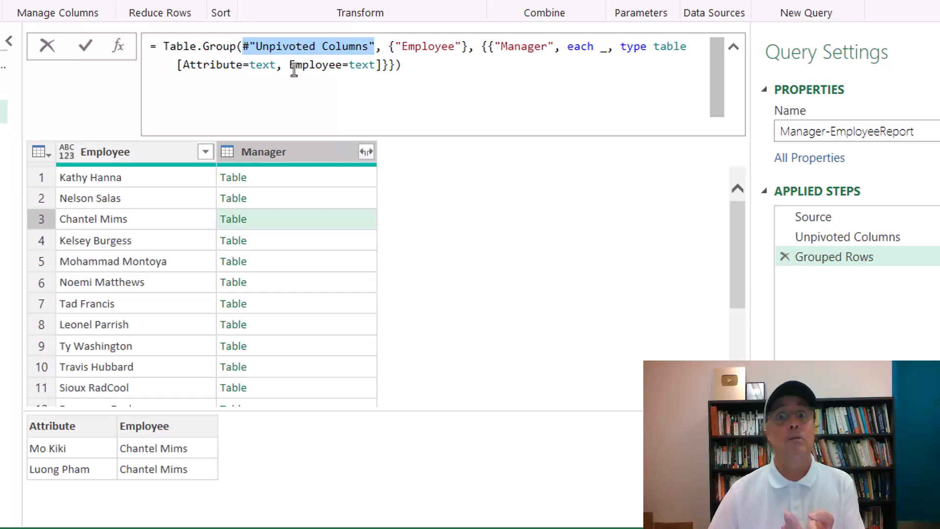
pyautogui.click(249, 46)
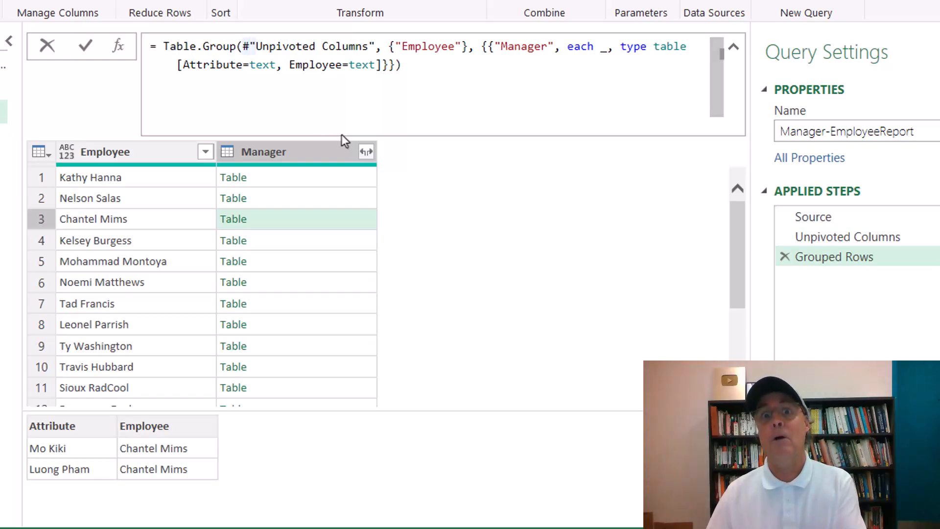
# Rename the Unpivoted Columns step to UnpivotedColumns by removing the space.
pyautogui.click(845, 235)
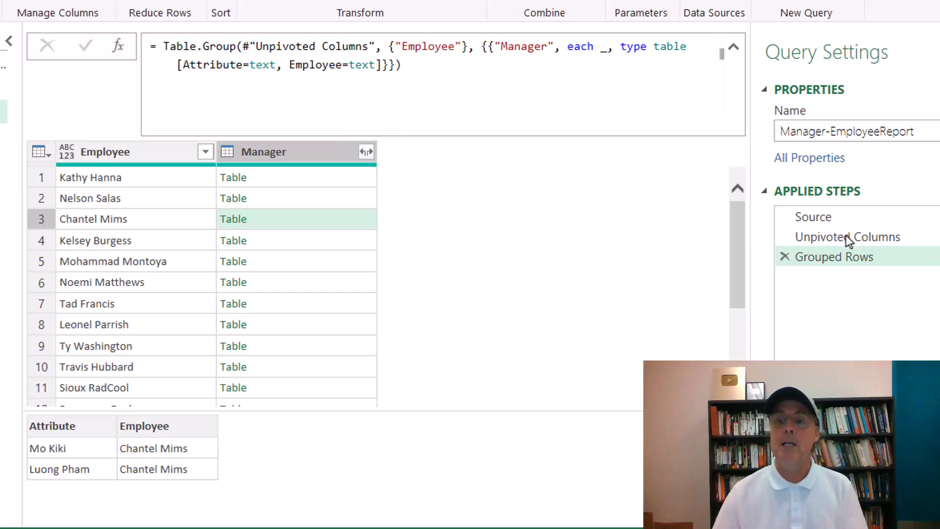
pyautogui.click(840, 239)
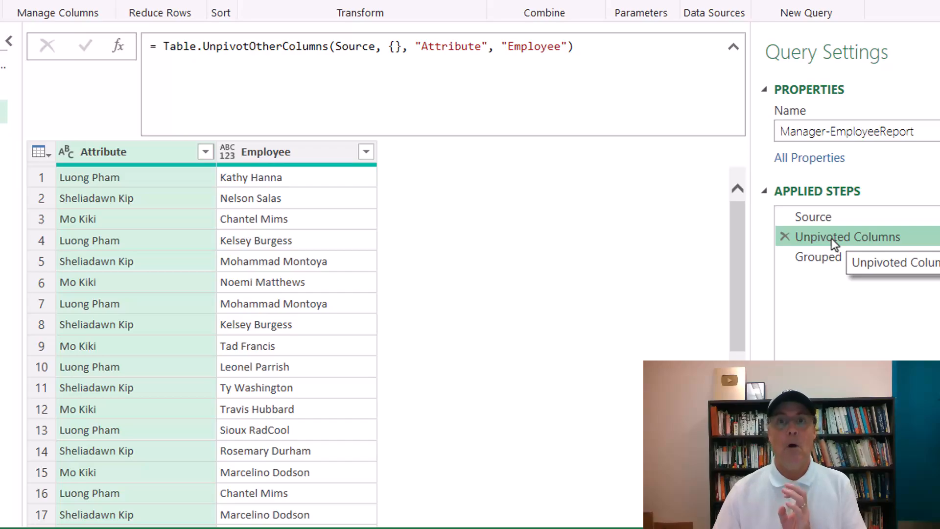
pyautogui.press('F2')
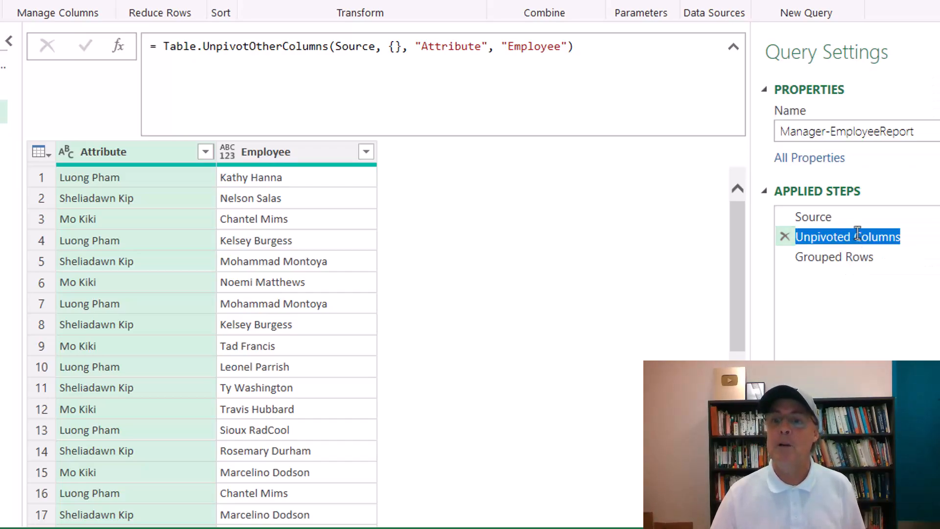
pyautogui.click(858, 236)
pyautogui.press('BackSpace')
pyautogui.press('Return')
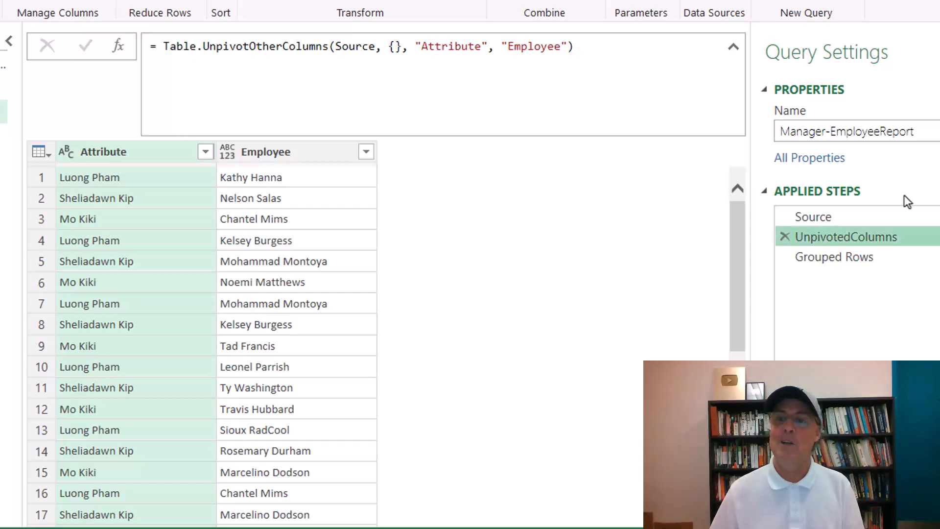
# In the Grouped Rows step, preview row 3's nested table and select the formula's type table definition.
pyautogui.click(803, 255)
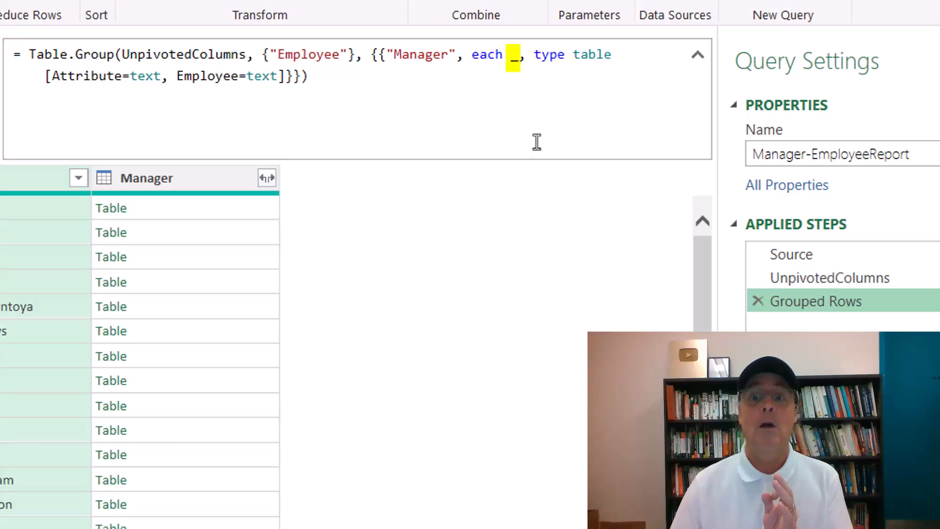
pyautogui.moveTo(510, 55); pyautogui.dragTo(518, 54)
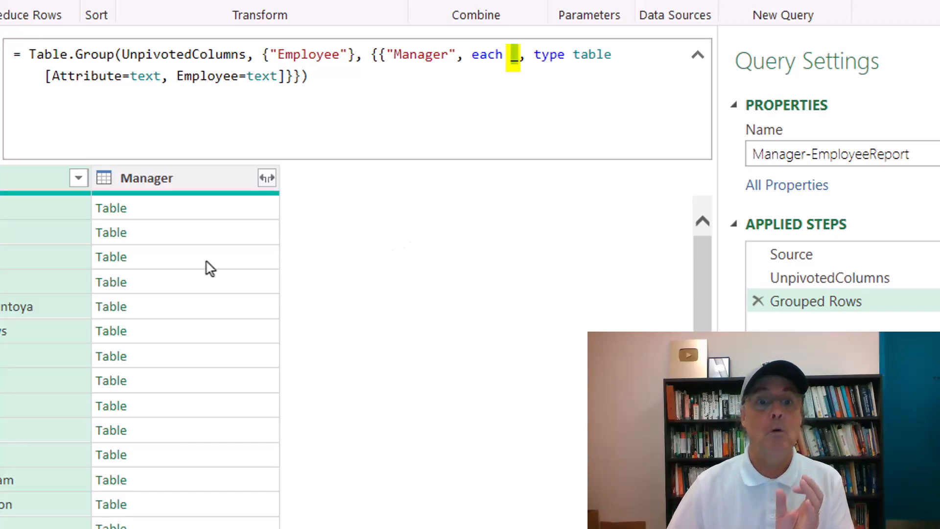
pyautogui.click(208, 264)
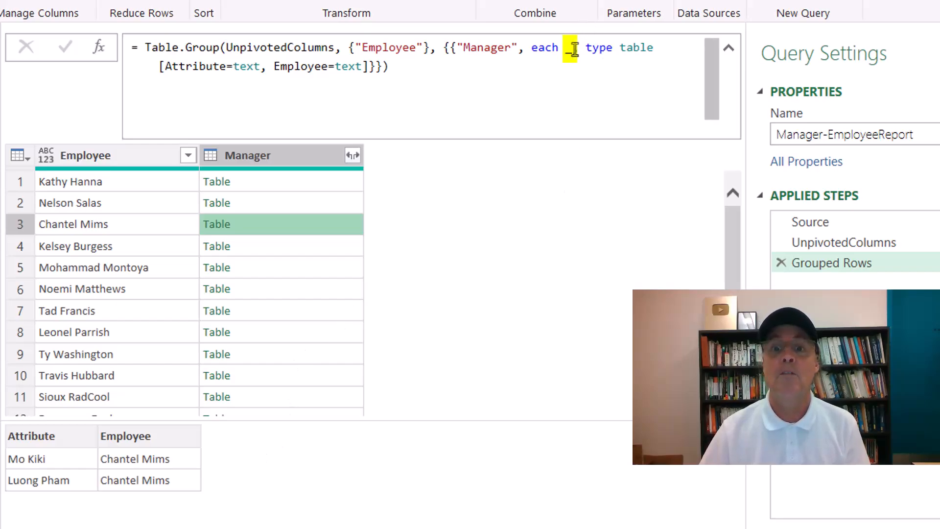
pyautogui.moveTo(573, 48); pyautogui.dragTo(368, 68)
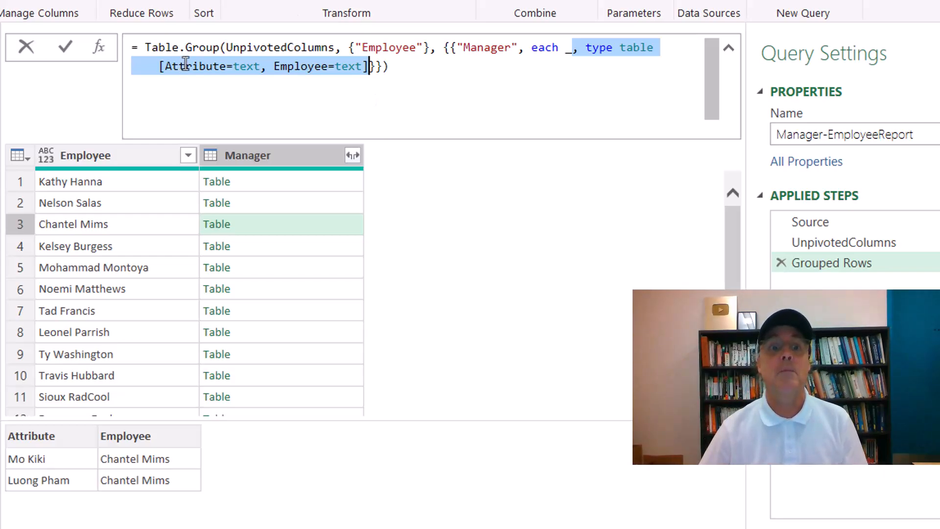
# Replace the type table definition with _[Attribute] in the grouping formula, fixing the Attributes typo.
pyautogui.press('Delete')
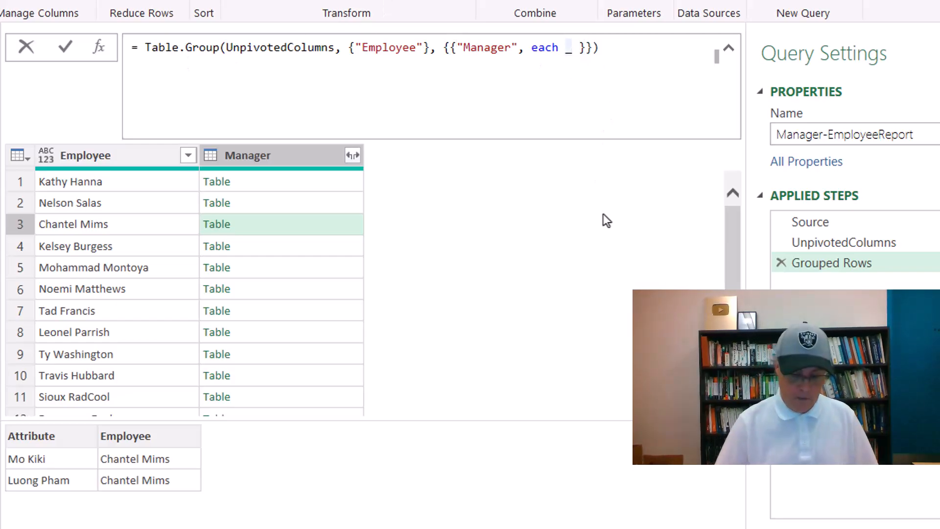
pyautogui.write('[')
pyautogui.write('Attrib')
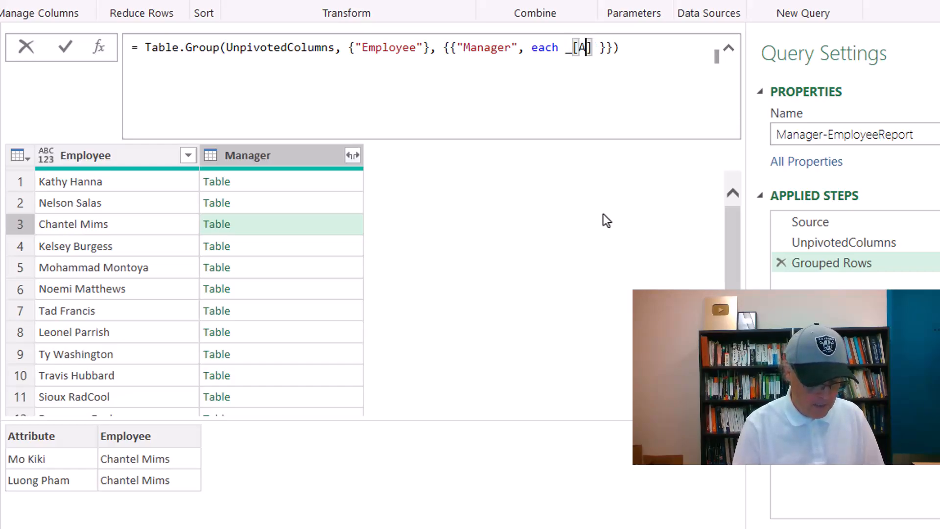
pyautogui.write('utes')
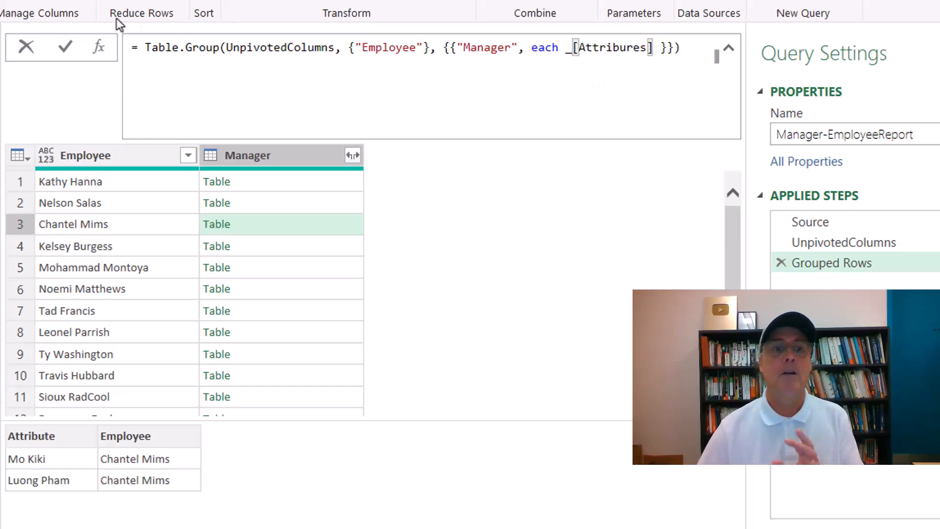
pyautogui.click(69, 42)
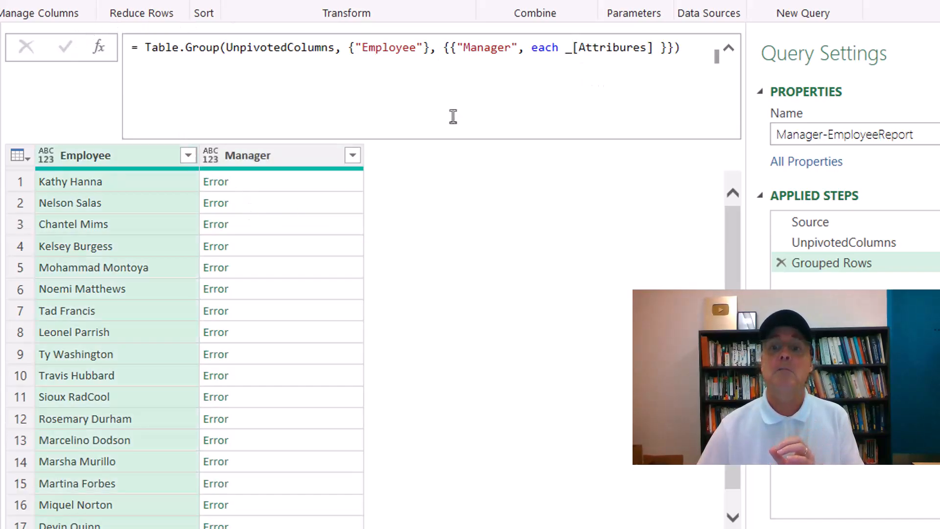
pyautogui.click(630, 50)
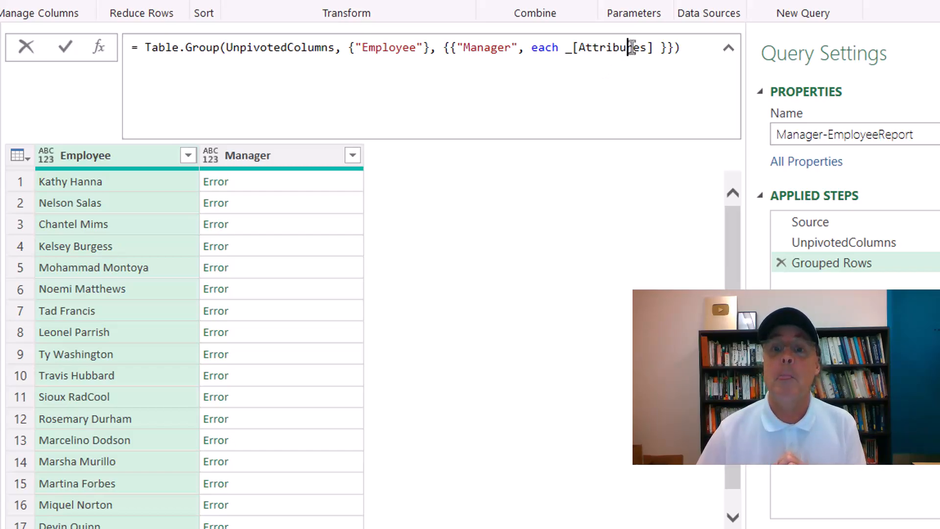
pyautogui.click(647, 48)
pyautogui.press('BackSpace')
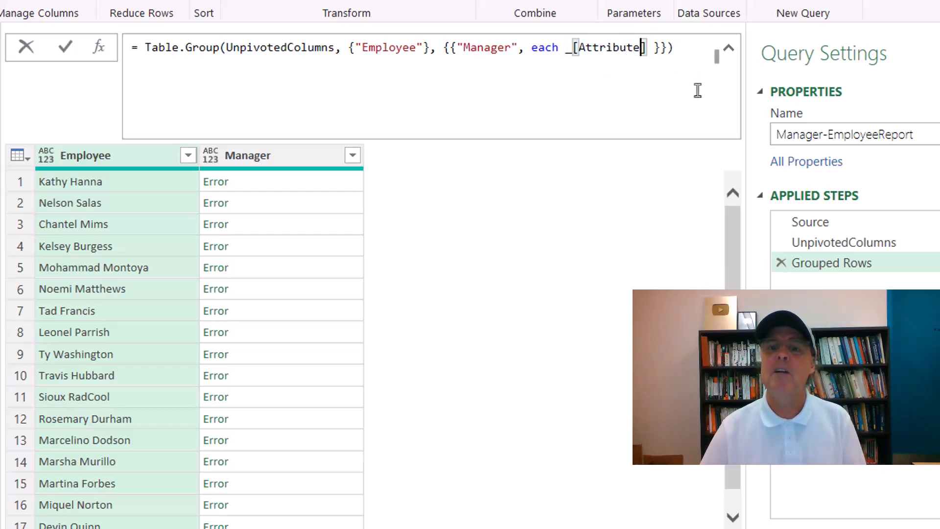
pyautogui.click(68, 49)
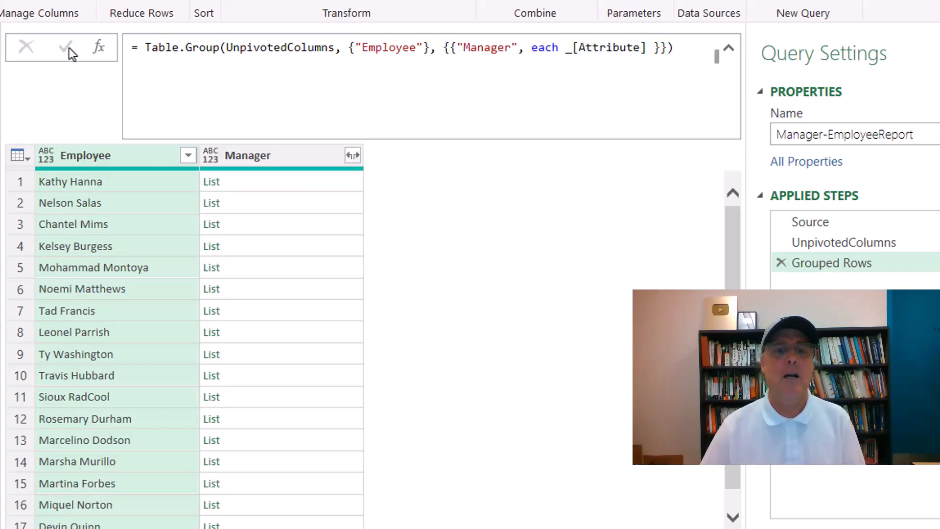
pyautogui.click(277, 232)
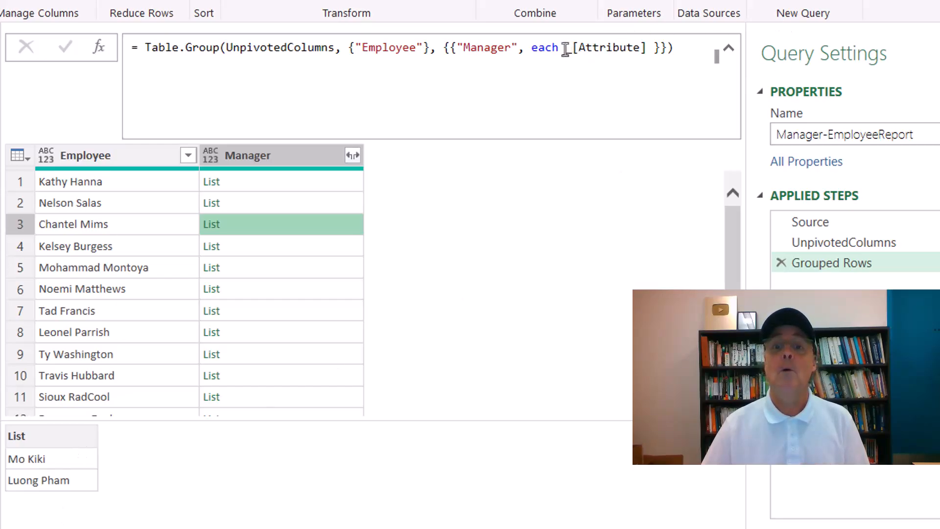
pyautogui.click(561, 48)
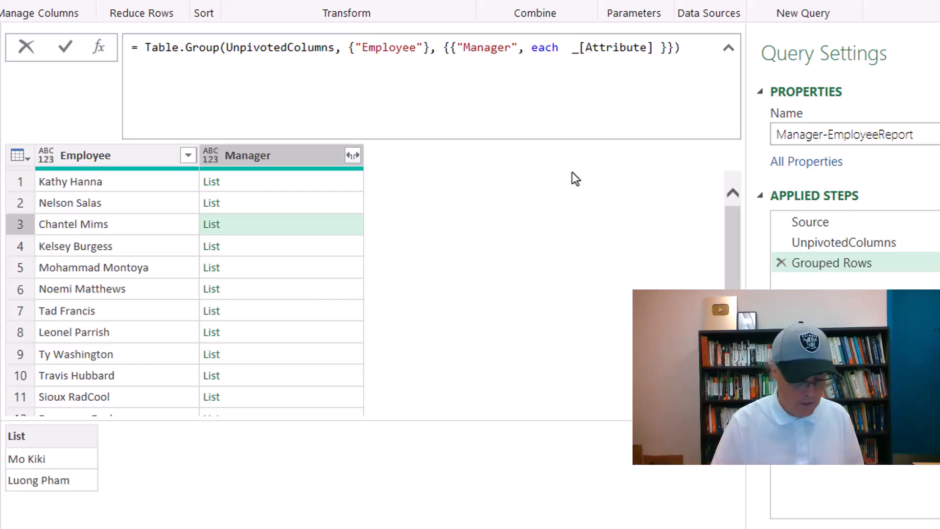
pyautogui.write('Textcom')
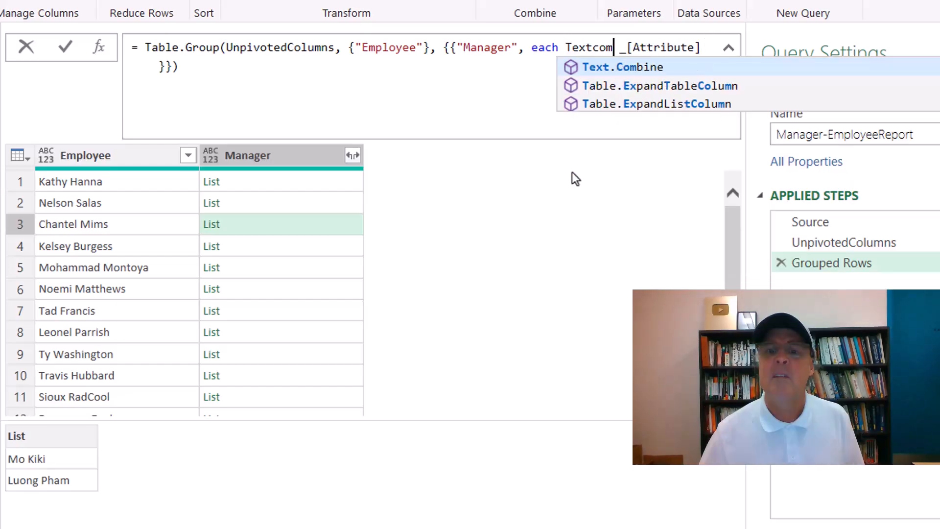
# Wrap _[Attribute] in Text.Combine with ", " as separator and apply the grouping formula.
pyautogui.press('Tab')
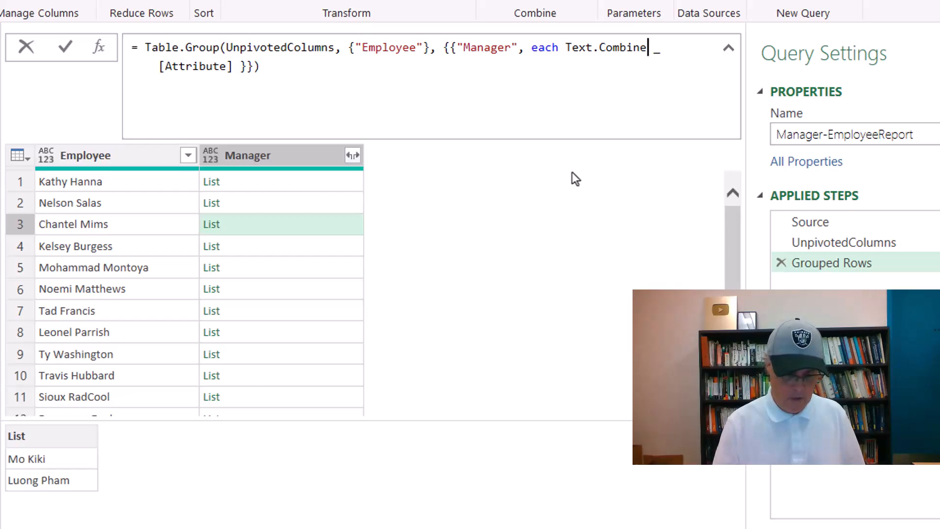
pyautogui.write('(')
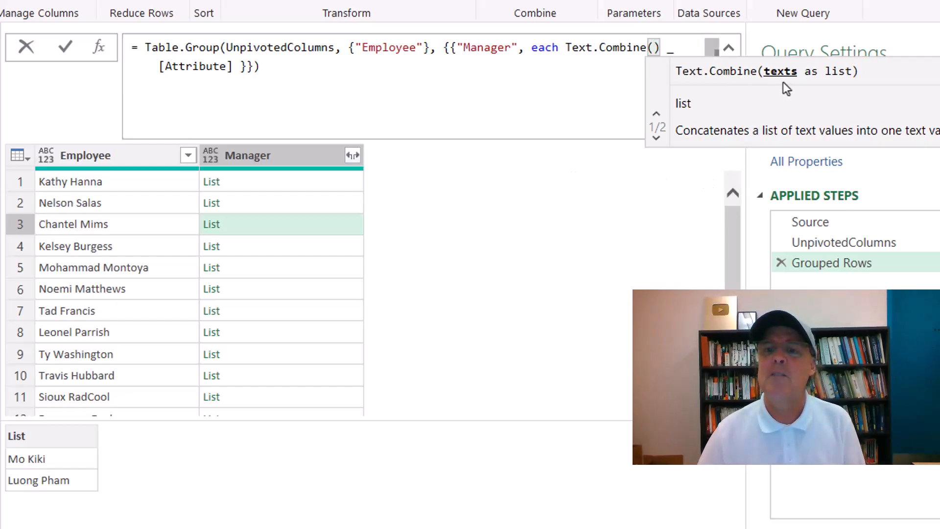
pyautogui.press('Delete')
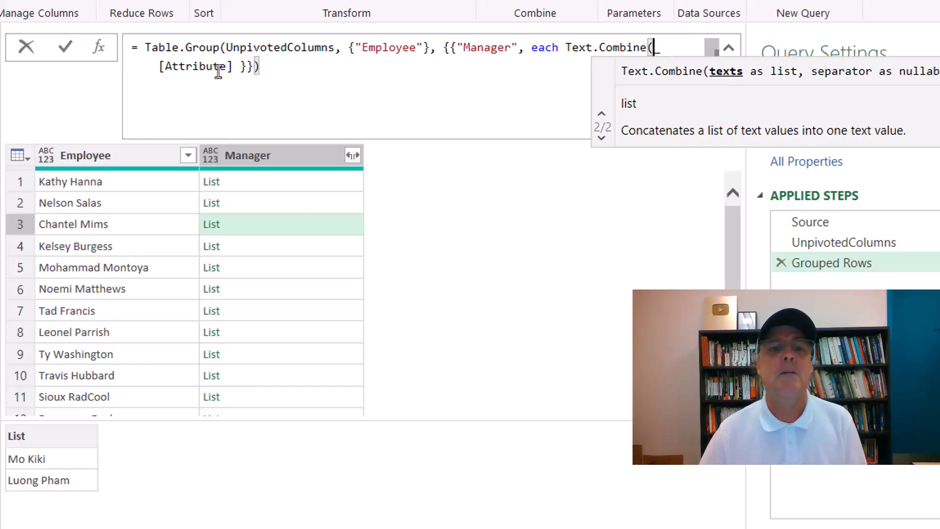
pyautogui.click(234, 66)
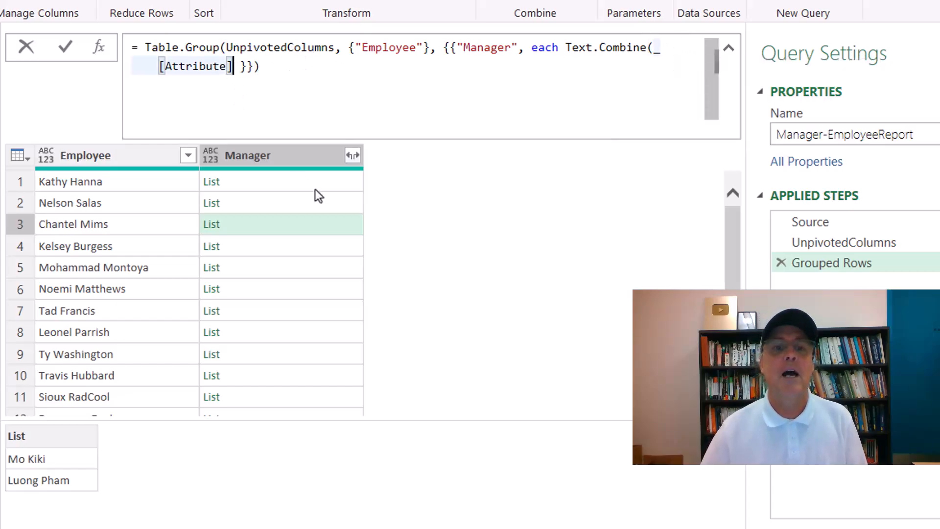
pyautogui.write(',')
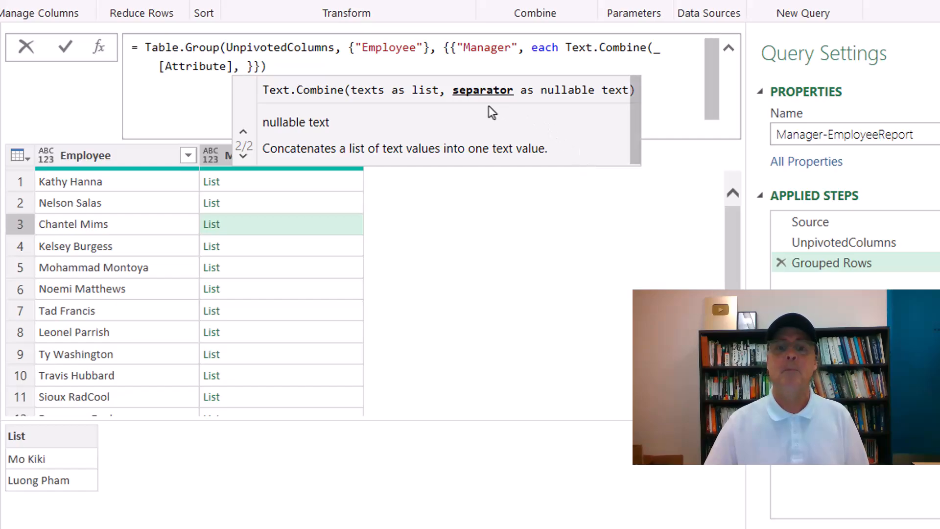
pyautogui.write('""')
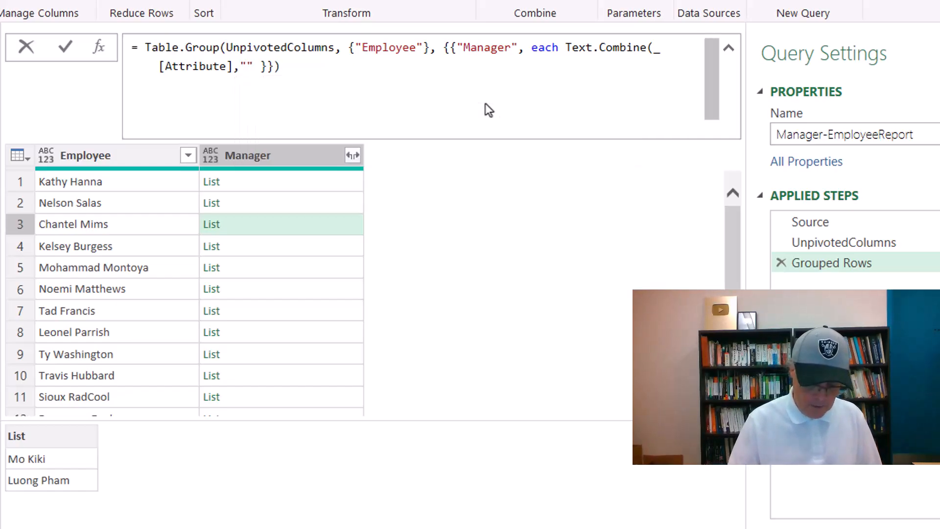
pyautogui.write(', ')
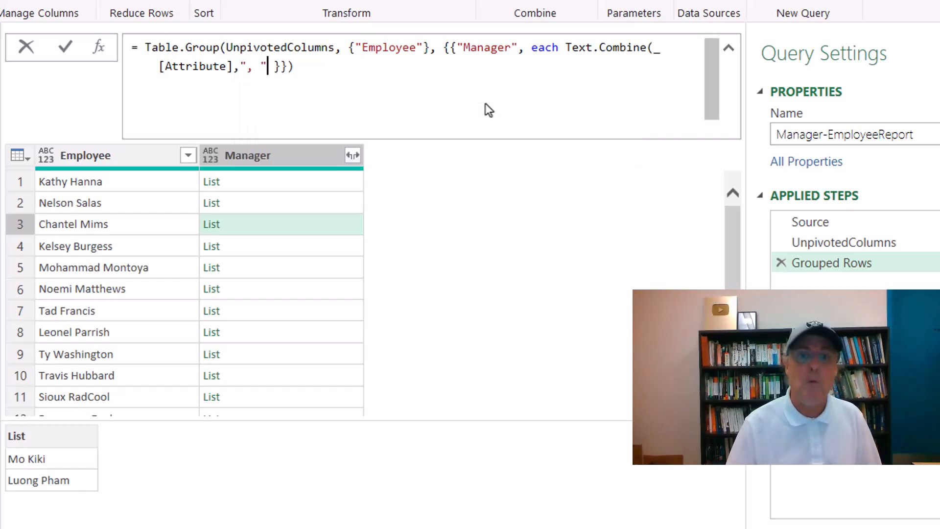
pyautogui.write(')')
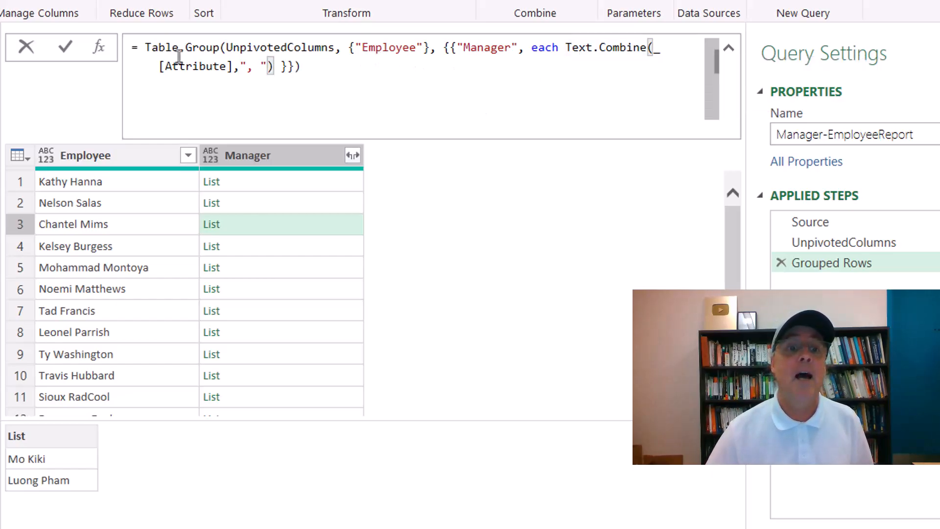
pyautogui.click(68, 51)
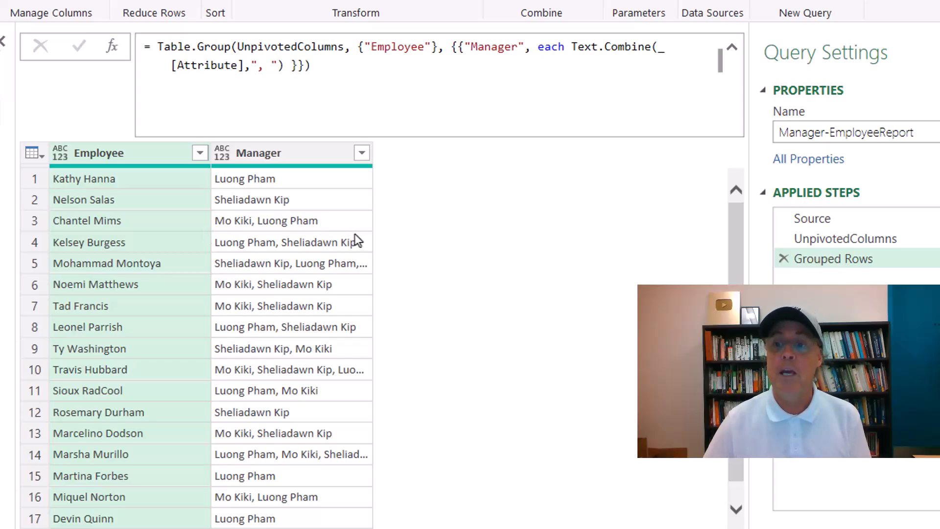
# Rename the Grouped Rows step to GroupedRows.
pyautogui.doubleClick(818, 265)
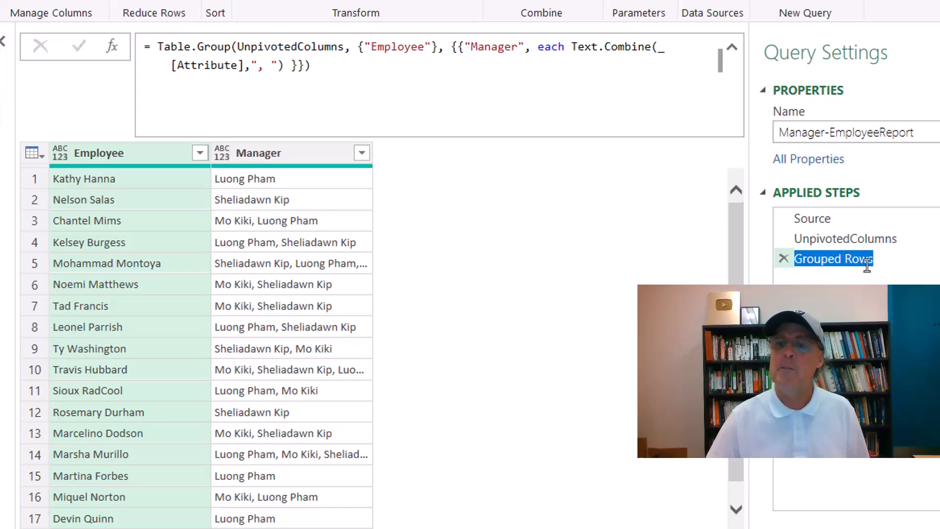
pyautogui.write('GroupedRows')
pyautogui.press('Return')
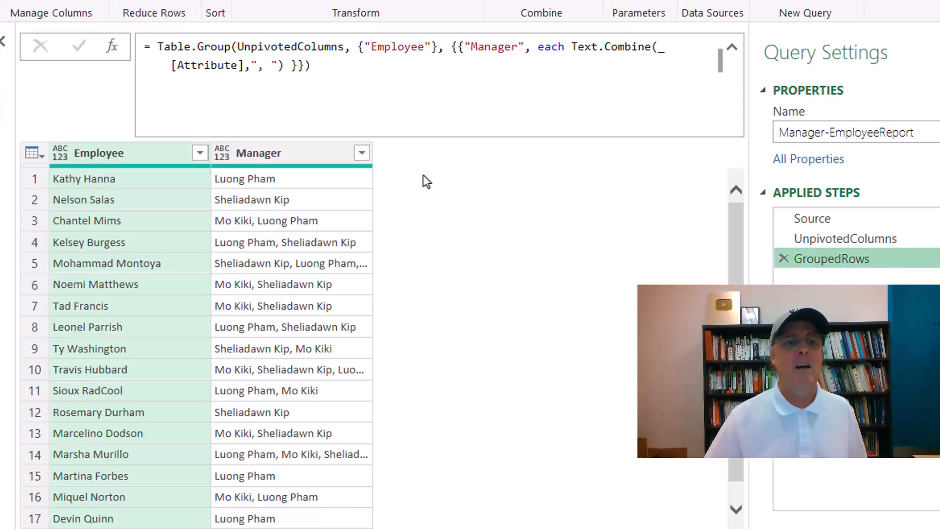
# Sort the Employee column A to Z and rename the new step to SortedRows.
pyautogui.click(199, 153)
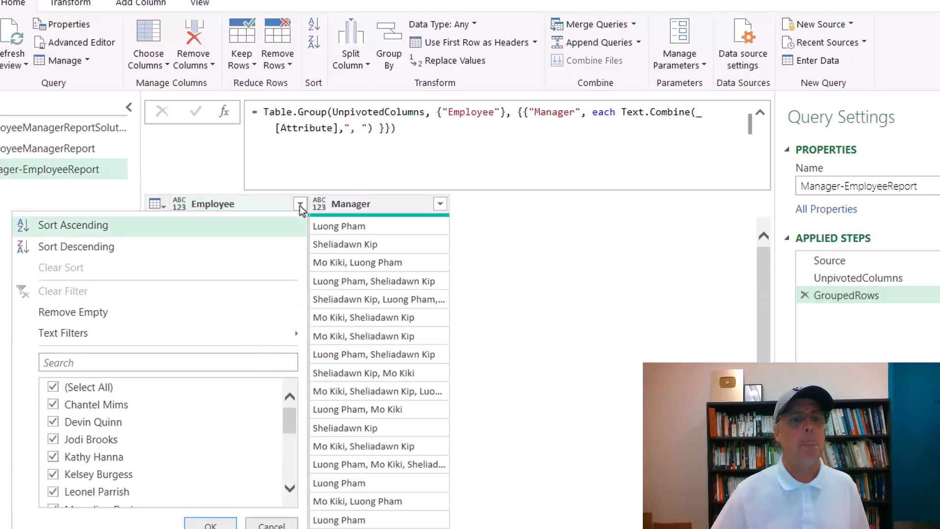
pyautogui.click(99, 228)
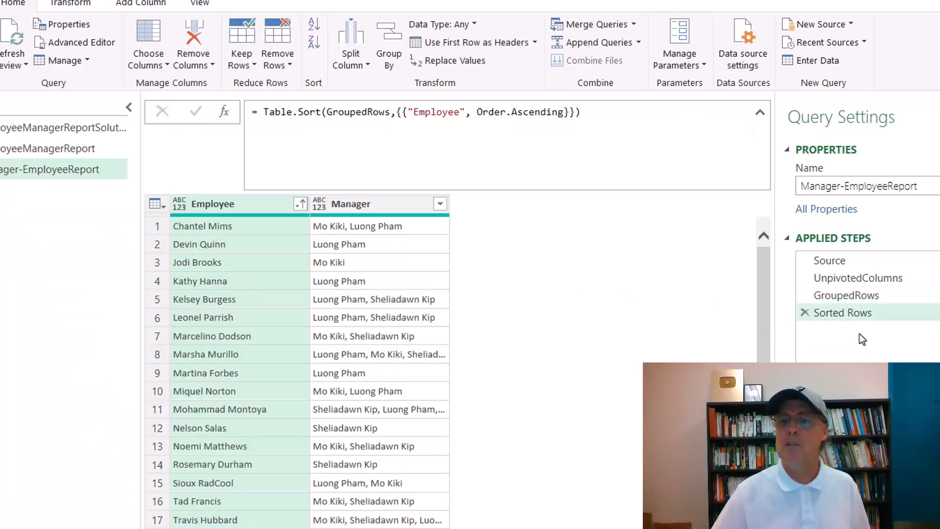
pyautogui.doubleClick(844, 314)
pyautogui.click(848, 313)
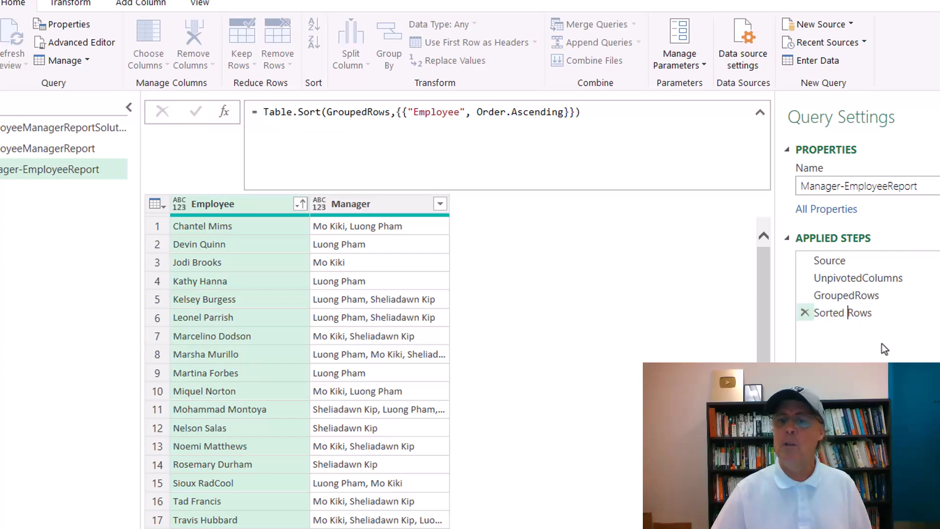
pyautogui.press('BackSpace')
pyautogui.press('Return')
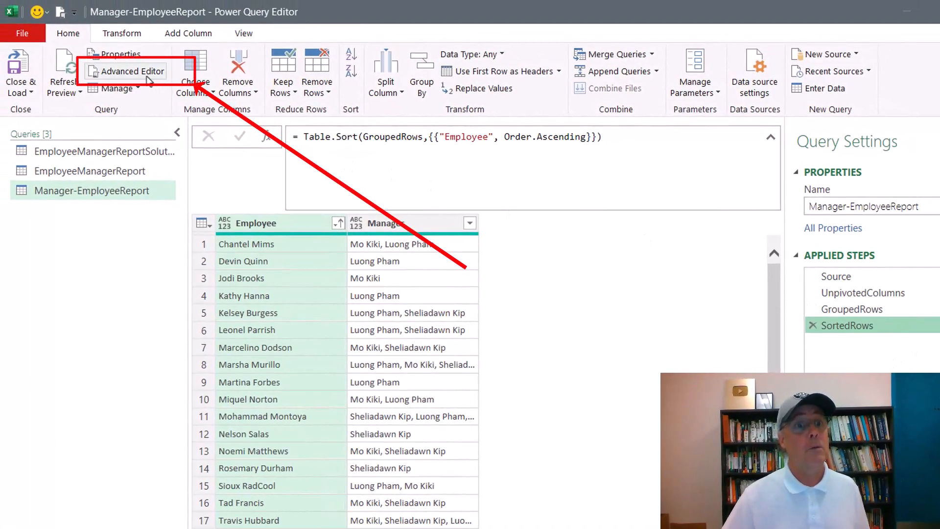
# Review the query's M code in the Advanced Editor, then show the Close & Load options.
pyautogui.click(146, 74)
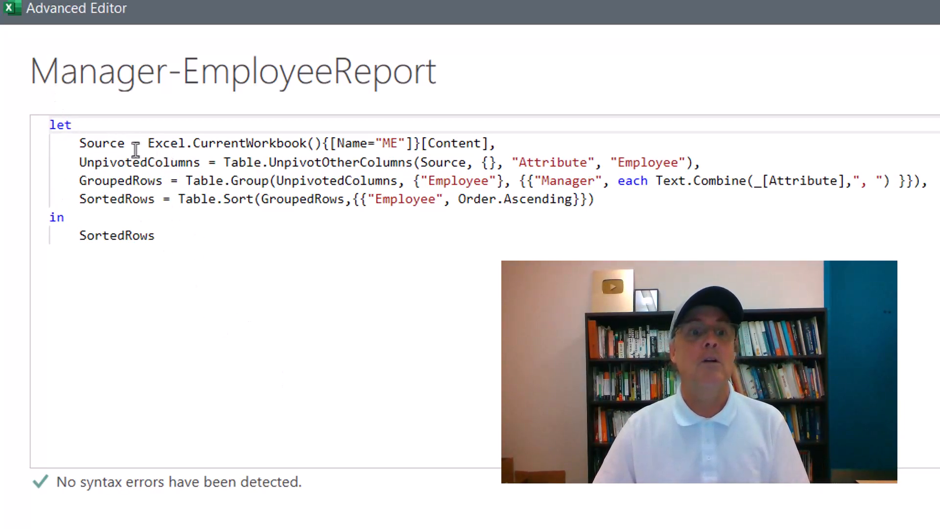
pyautogui.doubleClick(121, 200)
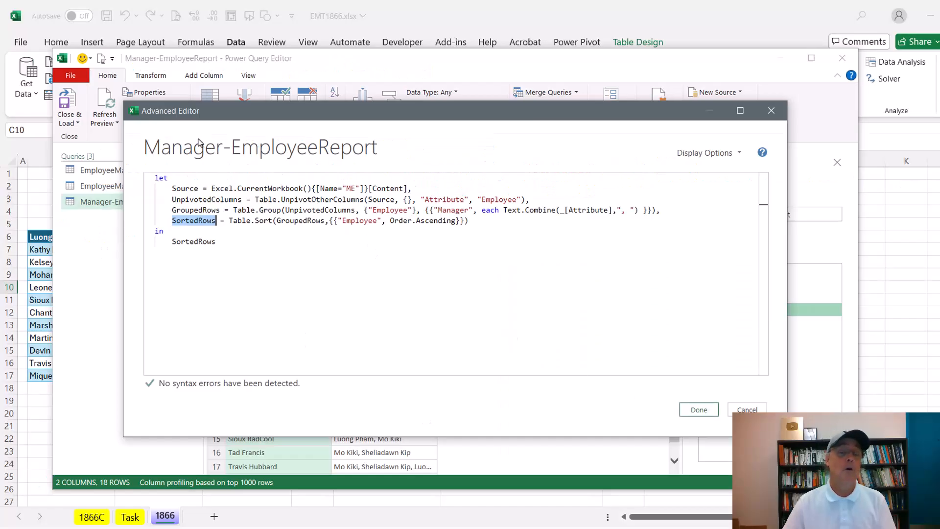
pyautogui.click(699, 410)
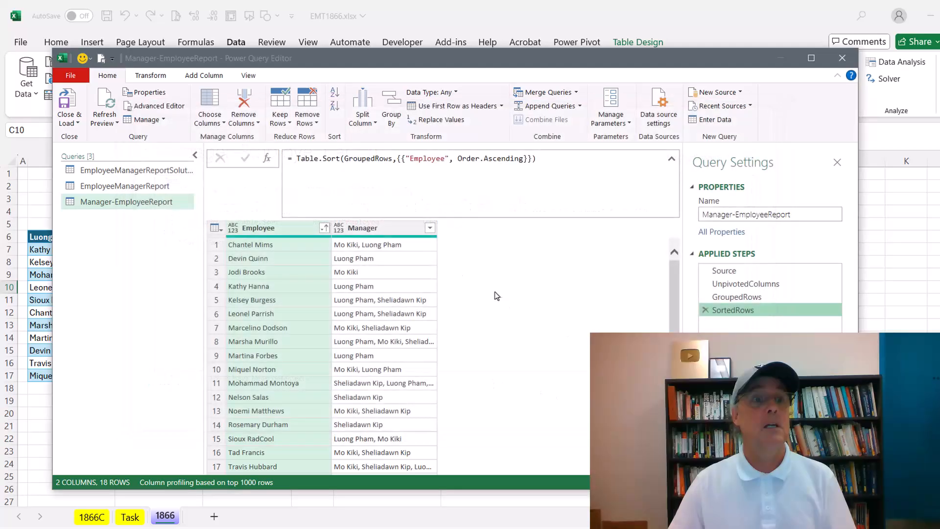
pyautogui.click(76, 123)
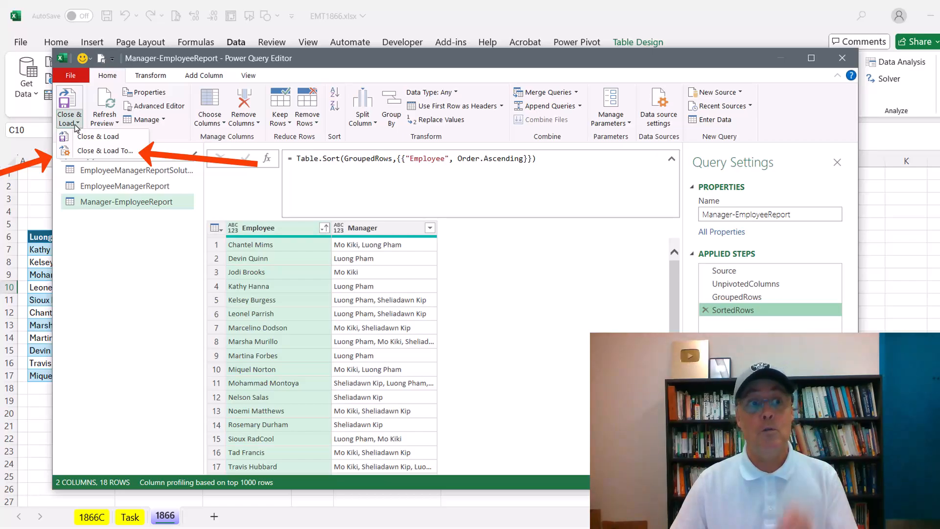
# Load the query as a table on the existing worksheet at cell I6 and close the Queries pane.
pyautogui.click(87, 152)
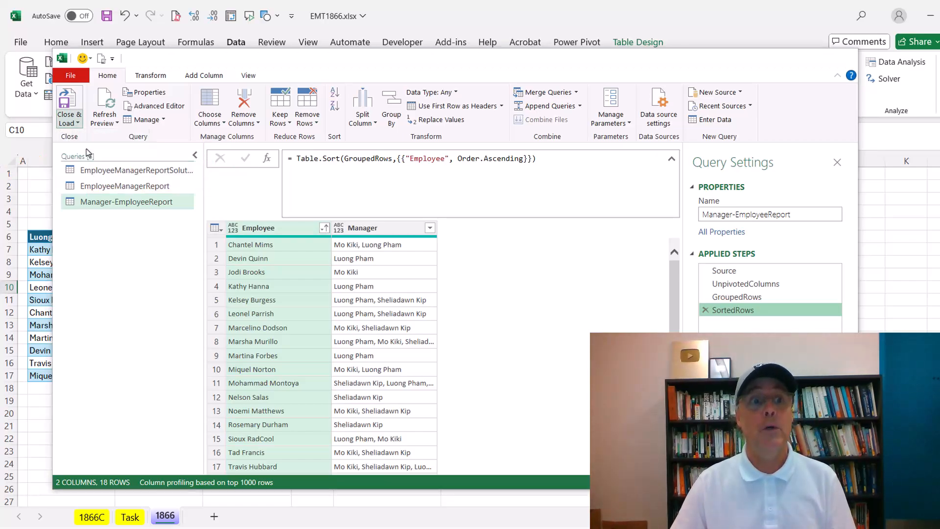
pyautogui.click(185, 260)
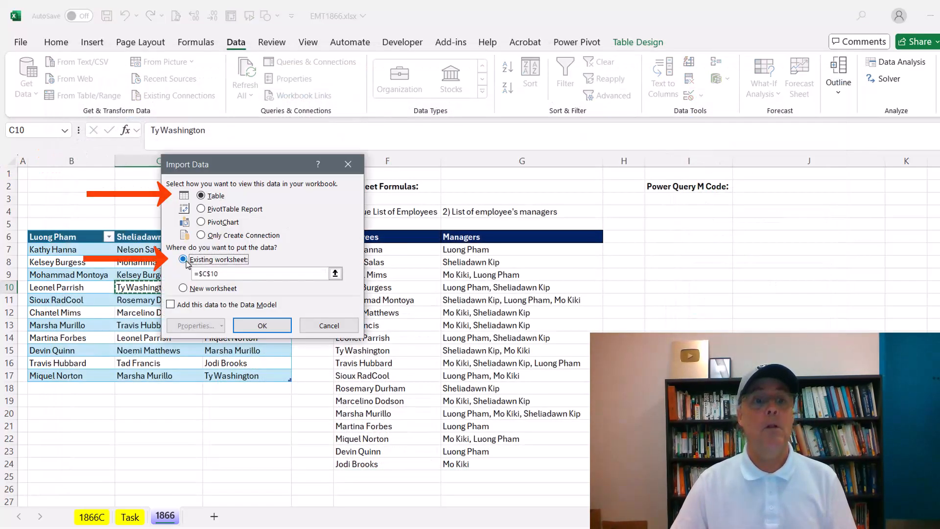
pyautogui.click(690, 237)
pyautogui.click(261, 325)
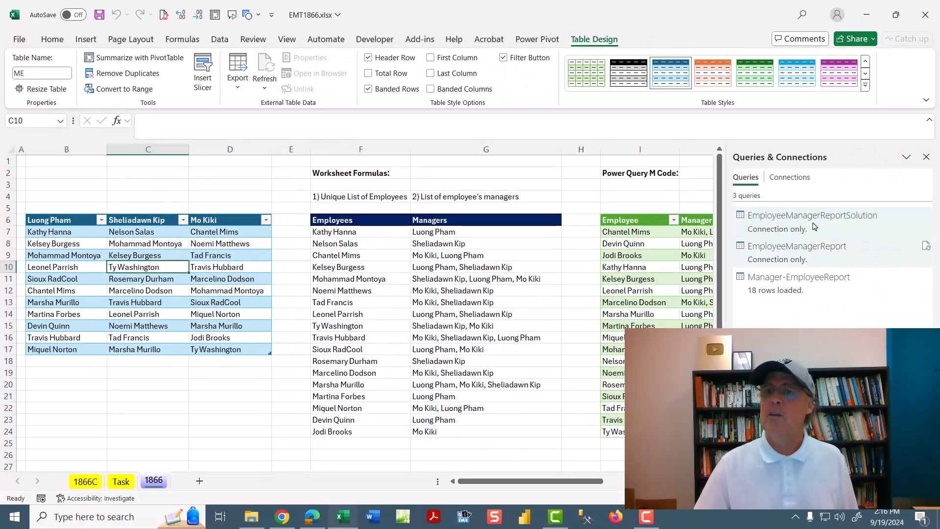
pyautogui.click(926, 158)
pyautogui.click(218, 43)
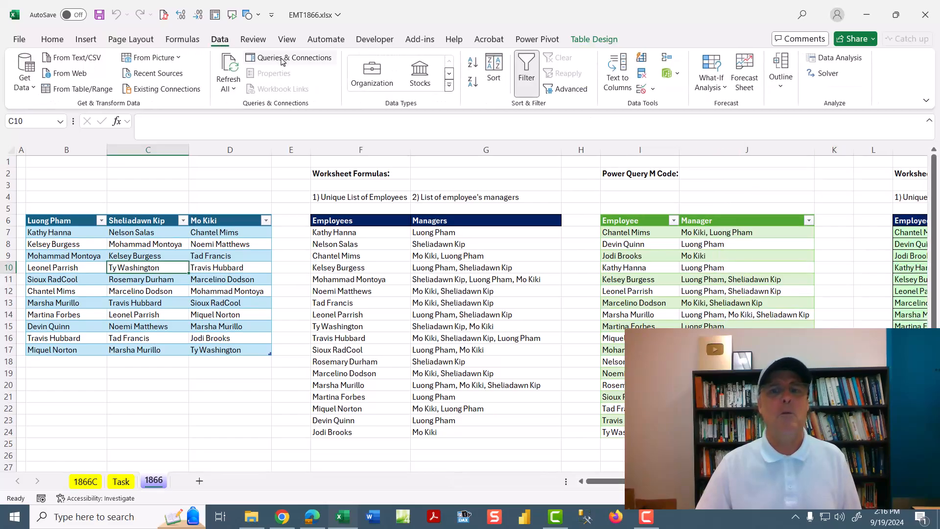